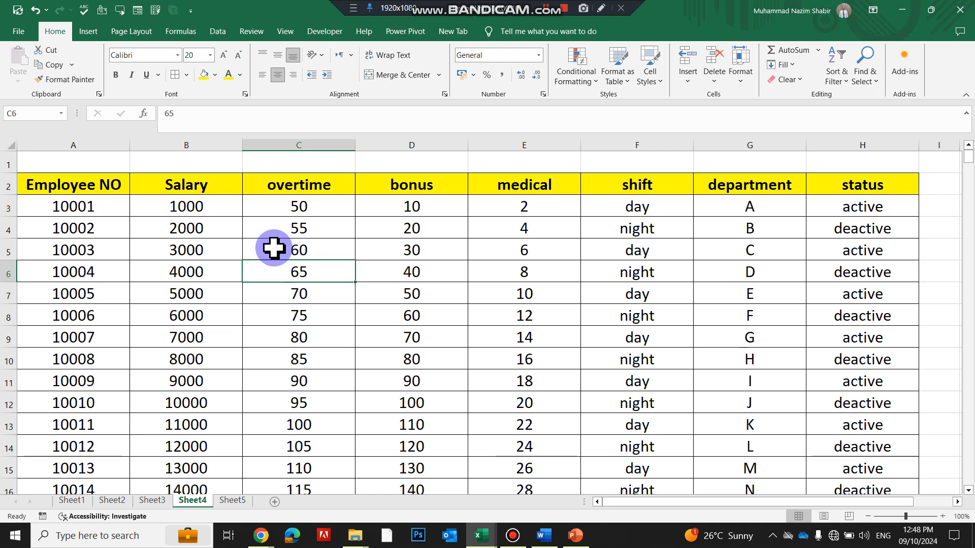
Look over the employee table on Sheet4, examining its header row and the records down the sheet.
{"action": "left_click", "coordinate": [102, 187]}
{"action": "mouse_move", "coordinate": [102, 186]}
{"action": "left_mouse_down"}
{"action": "mouse_move", "coordinate": [716, 159]}
{"action": "mouse_move", "coordinate": [837, 189]}
{"action": "left_mouse_up"}
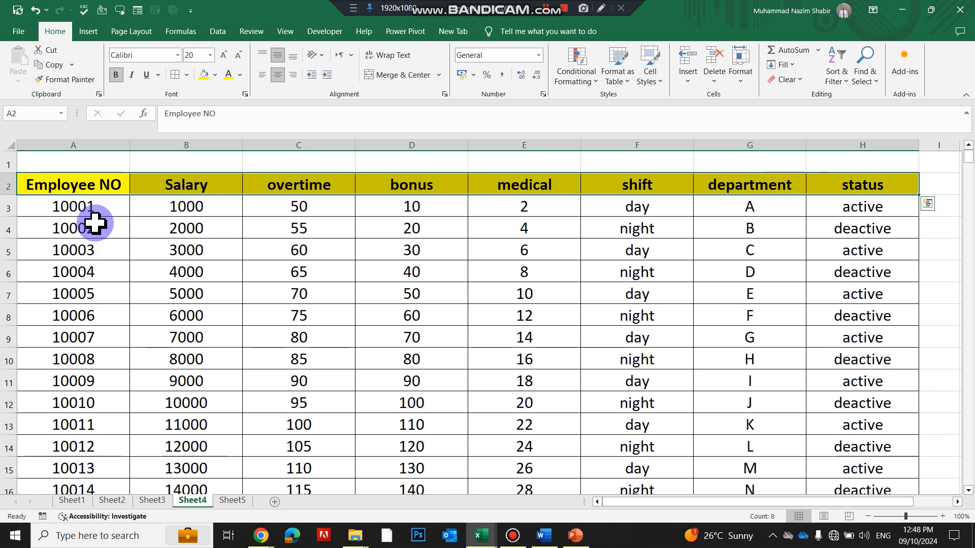
{"action": "left_click", "coordinate": [90, 207]}
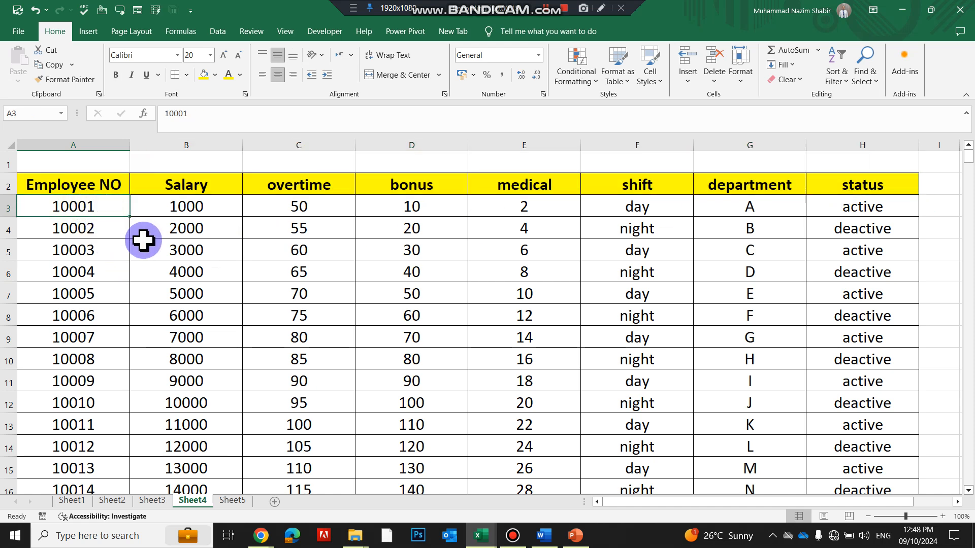
{"action": "scroll", "coordinate": [143, 241], "scroll_direction": "down", "scroll_amount": 20}
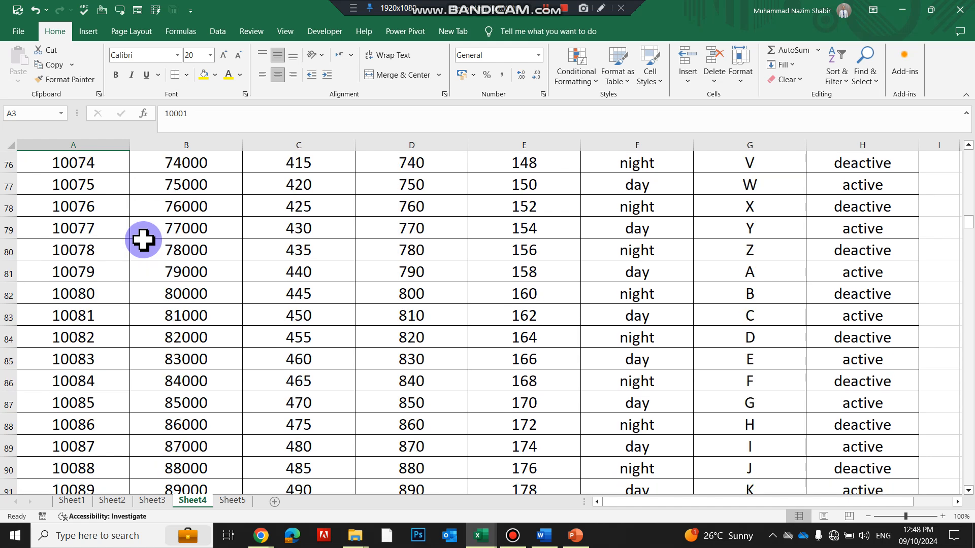
{"action": "scroll", "coordinate": [143, 240], "scroll_direction": "down", "scroll_amount": 7}
{"action": "scroll", "coordinate": [143, 240], "scroll_direction": "up", "scroll_amount": 20}
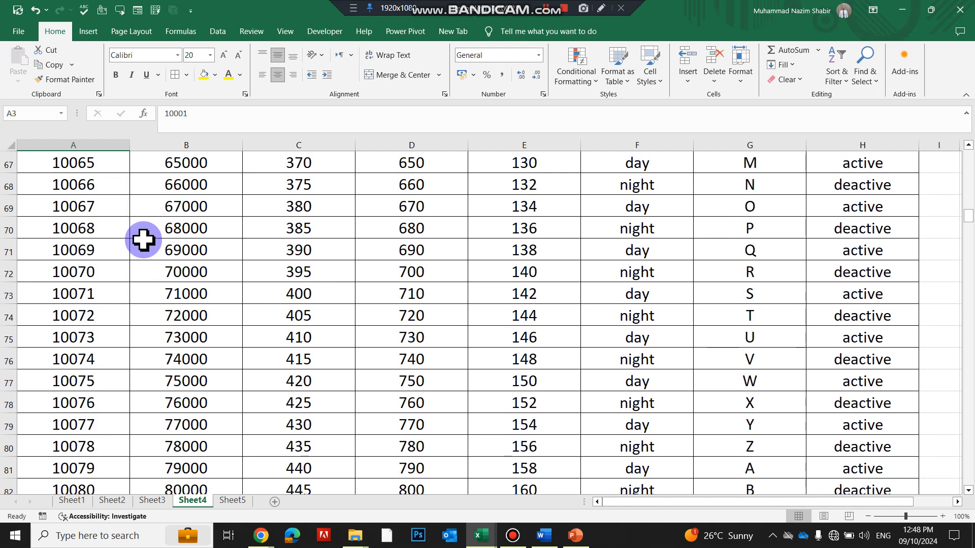
{"action": "scroll", "coordinate": [143, 240], "scroll_direction": "up", "scroll_amount": 6}
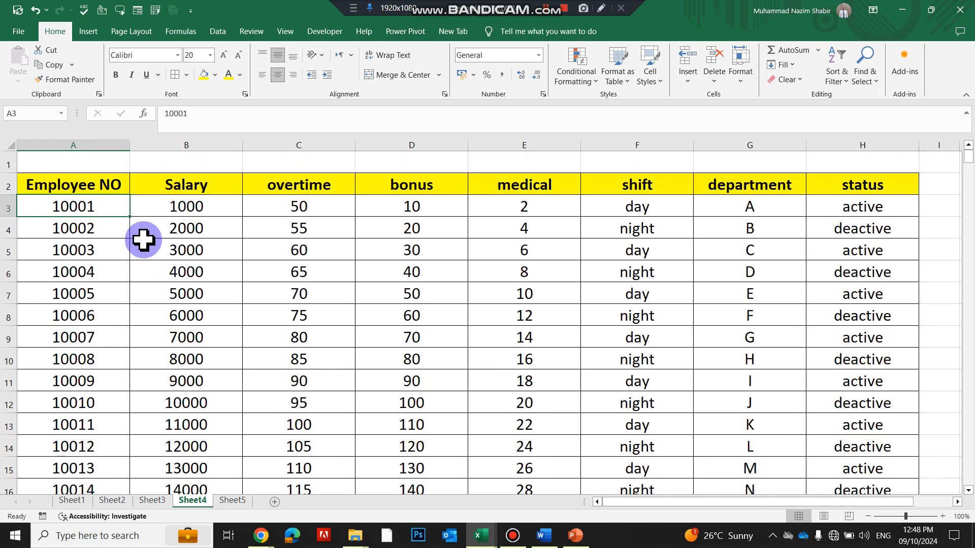
{"action": "left_click", "coordinate": [146, 250]}
{"action": "left_click", "coordinate": [144, 211]}
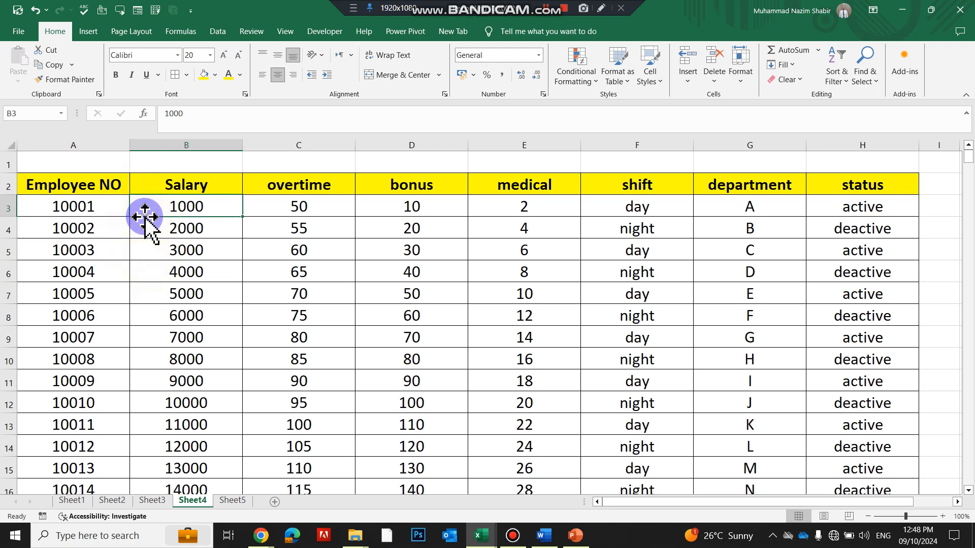
{"action": "left_click", "coordinate": [290, 208]}
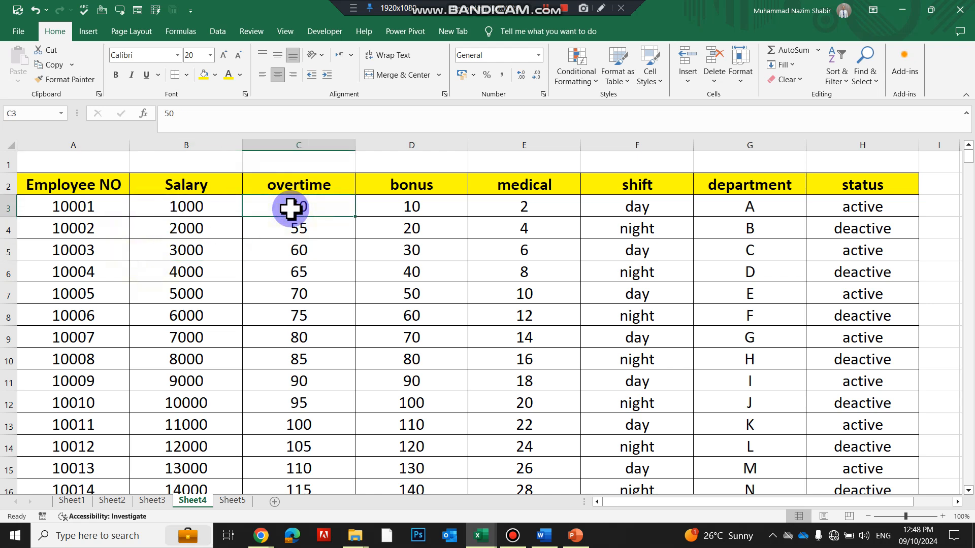
Select the whole employee table on Sheet4, including its headers, and name the range mydata.
{"action": "left_click", "coordinate": [95, 216]}
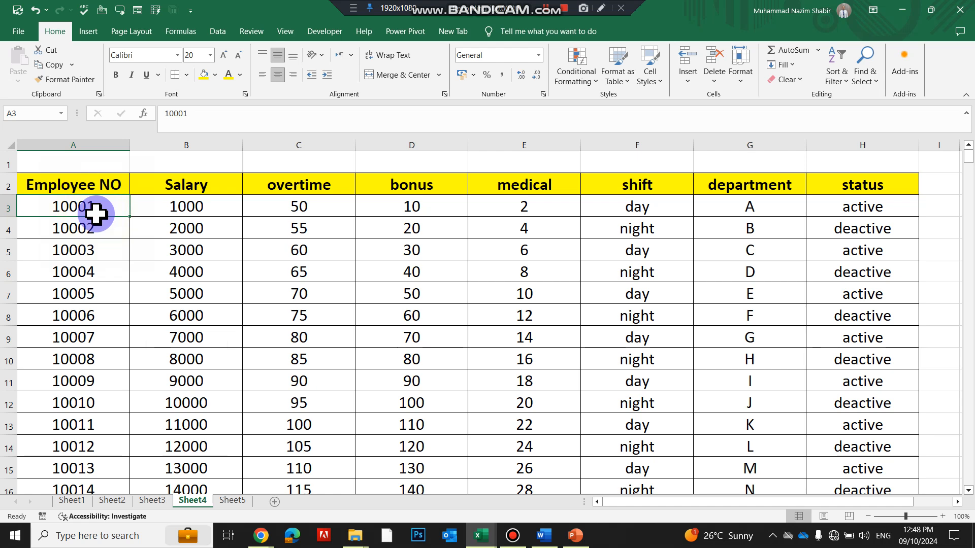
{"action": "key", "text": "ctrl+a"}
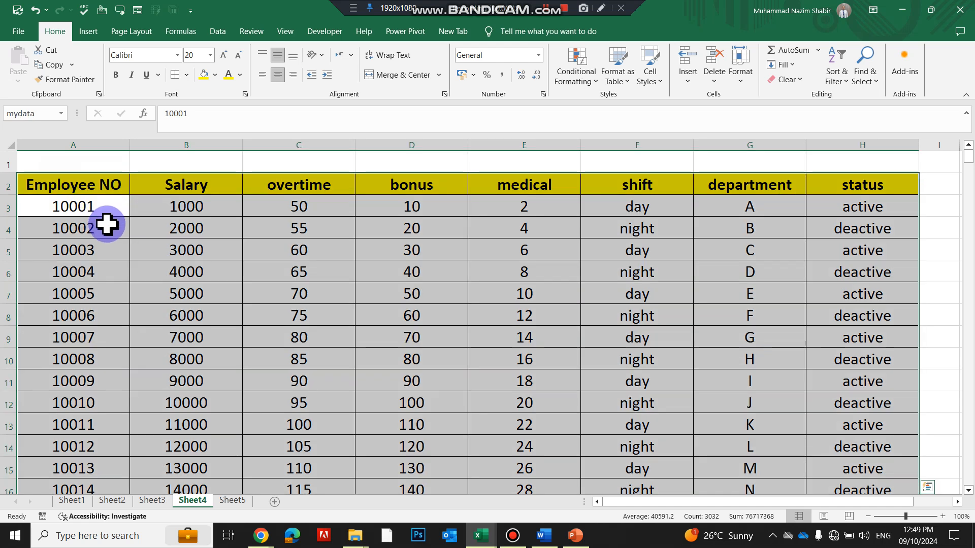
{"action": "left_click", "coordinate": [43, 113]}
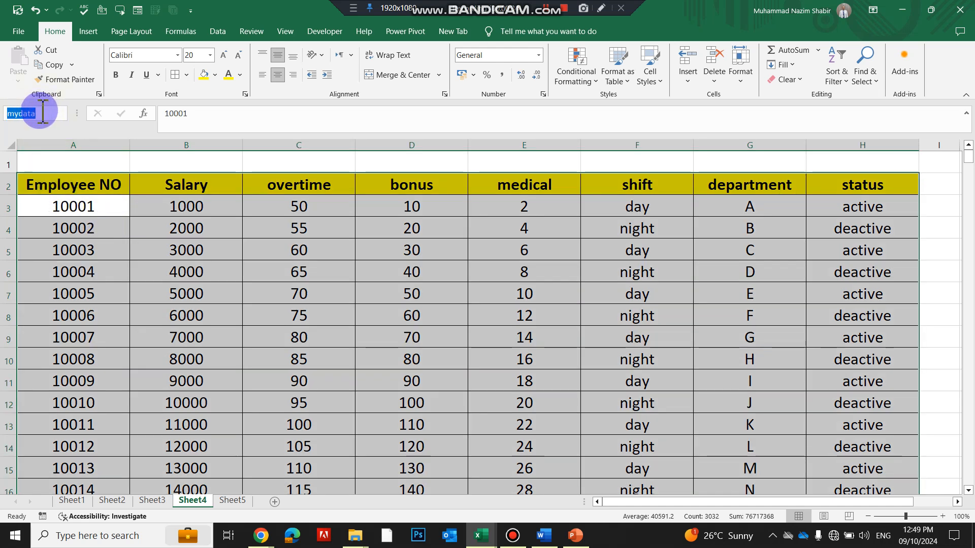
{"action": "type", "text": "mydata"}
{"action": "key", "text": "Return"}
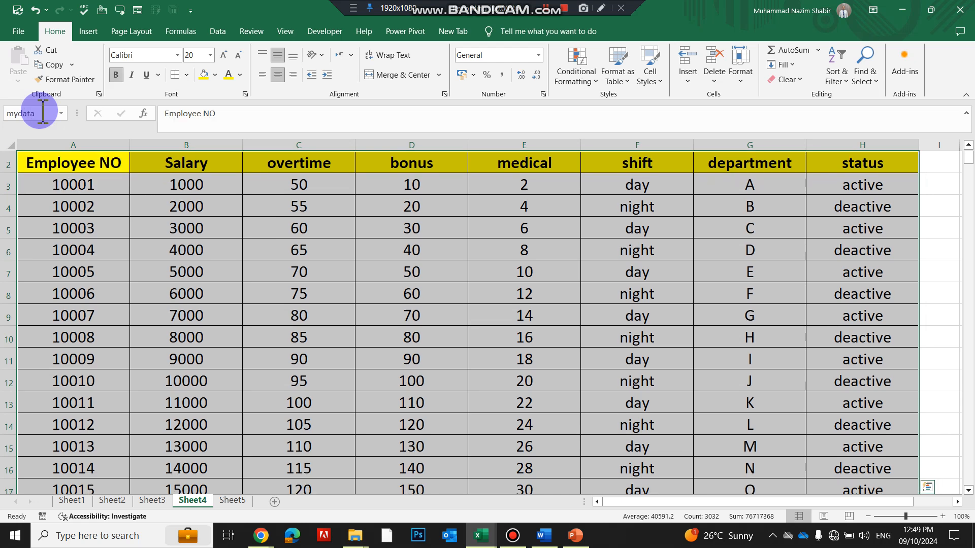
{"action": "scroll", "coordinate": [136, 278], "scroll_direction": "up", "scroll_amount": 1}
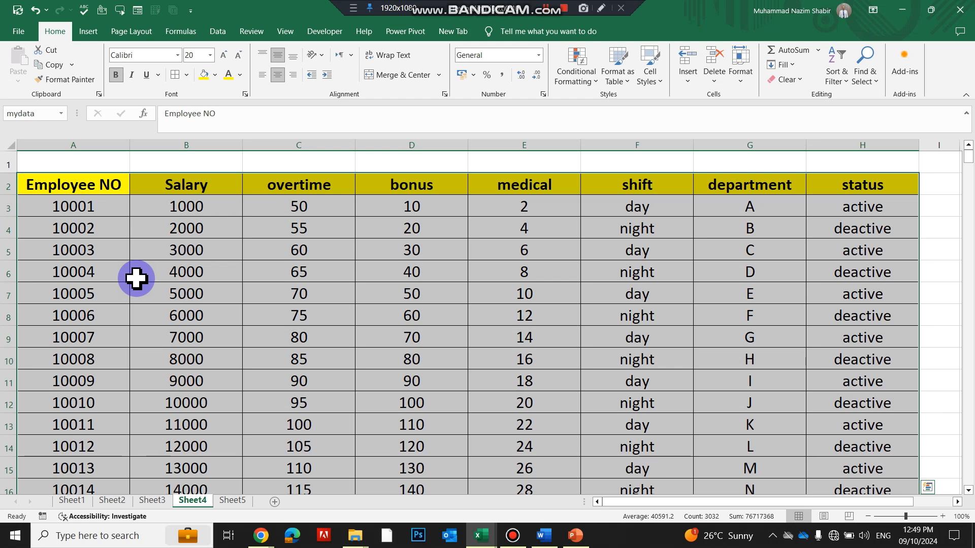
{"action": "left_click", "coordinate": [149, 236]}
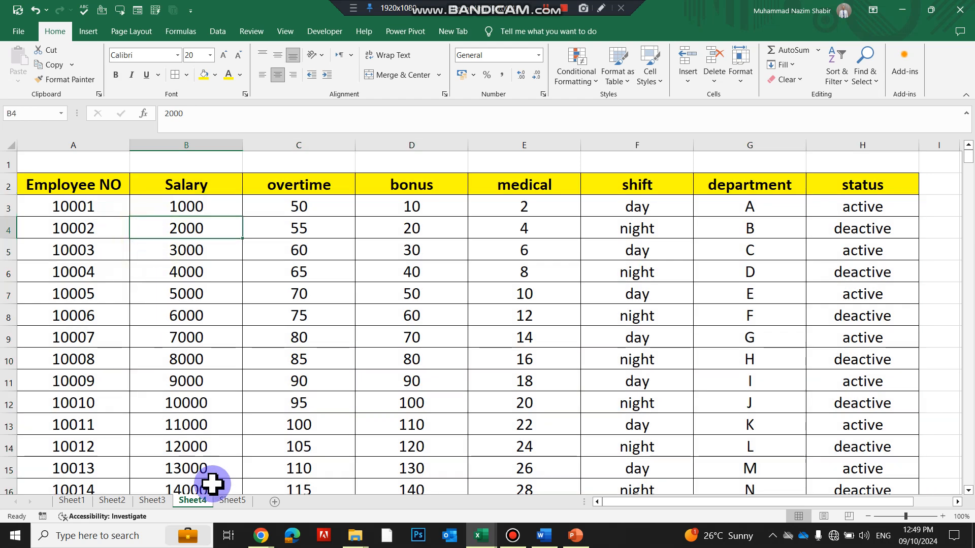
On Sheet5, slightly widen the Employee NO column and increase the height of row 1.
{"action": "left_click", "coordinate": [232, 500]}
{"action": "left_click", "coordinate": [152, 206]}
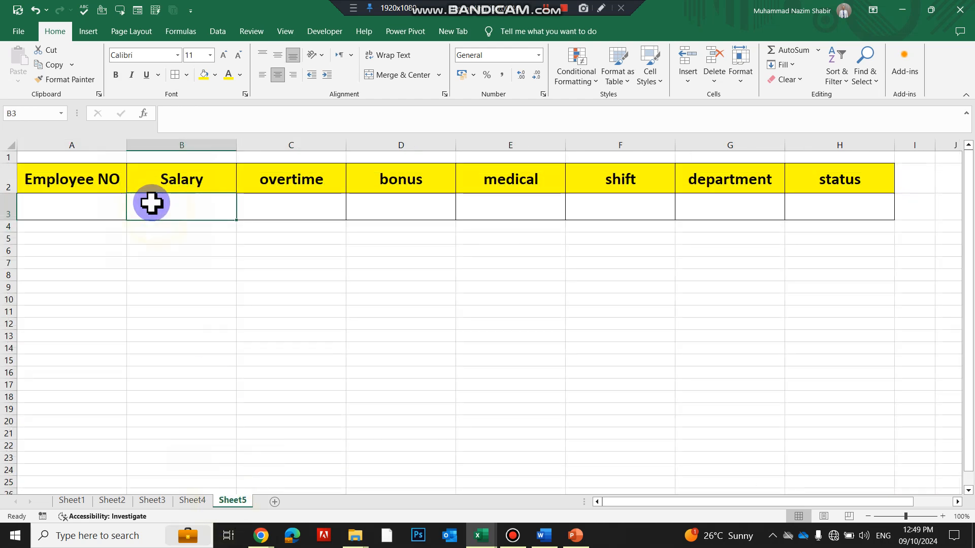
{"action": "left_click_drag", "start_coordinate": [126, 147], "coordinate": [143, 146]}
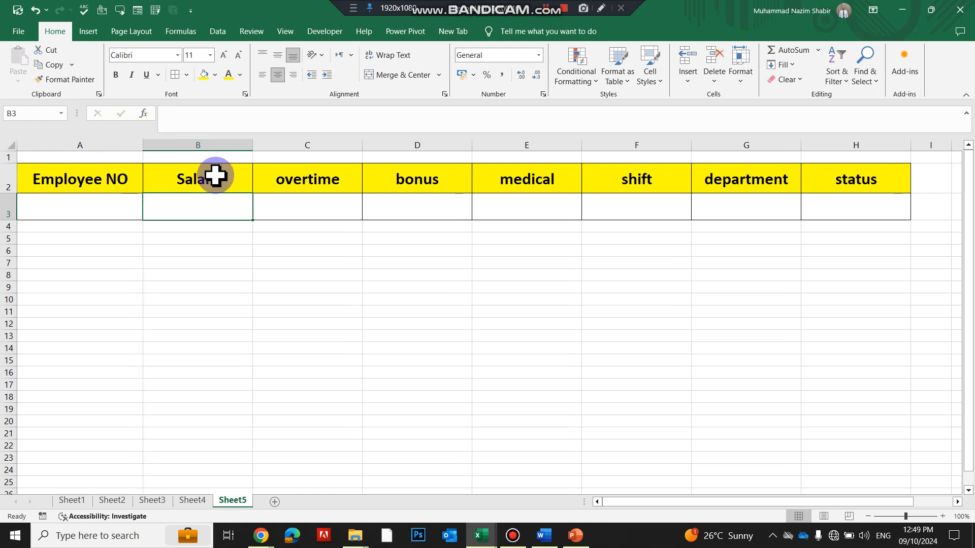
{"action": "left_click", "coordinate": [11, 157]}
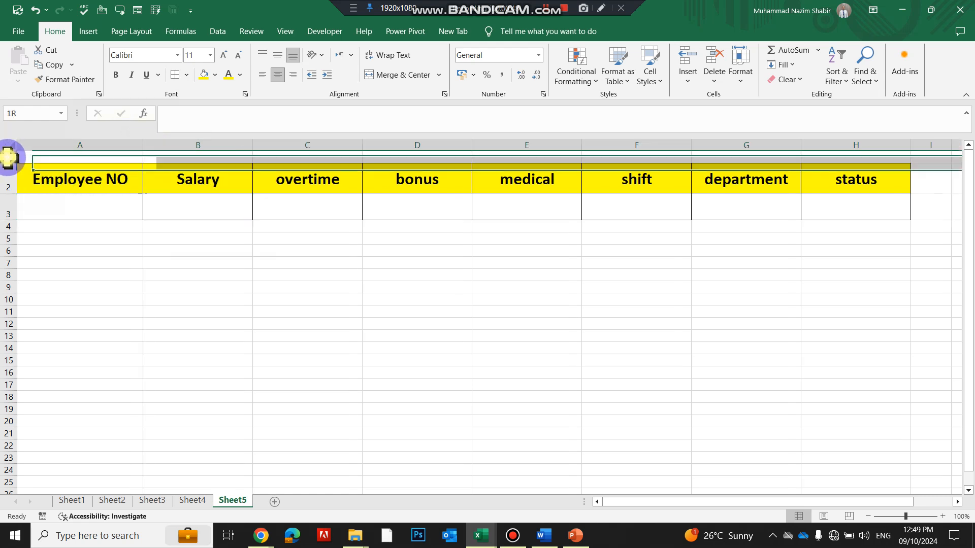
{"action": "left_click_drag", "start_coordinate": [11, 163], "coordinate": [10, 171]}
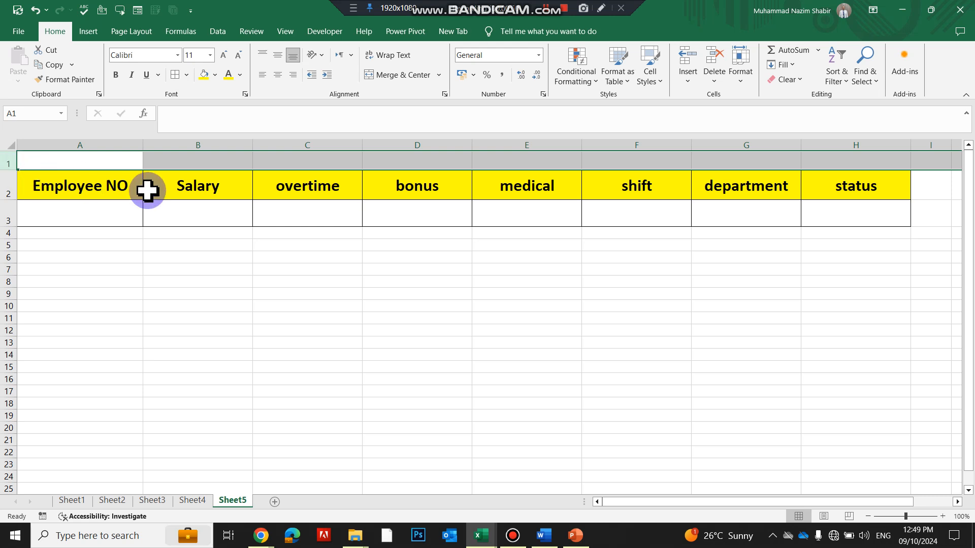
Begin a VLOOKUP formula in Salary cell B3 of Sheet5 with A3 as the lookup value.
{"action": "left_click", "coordinate": [209, 212]}
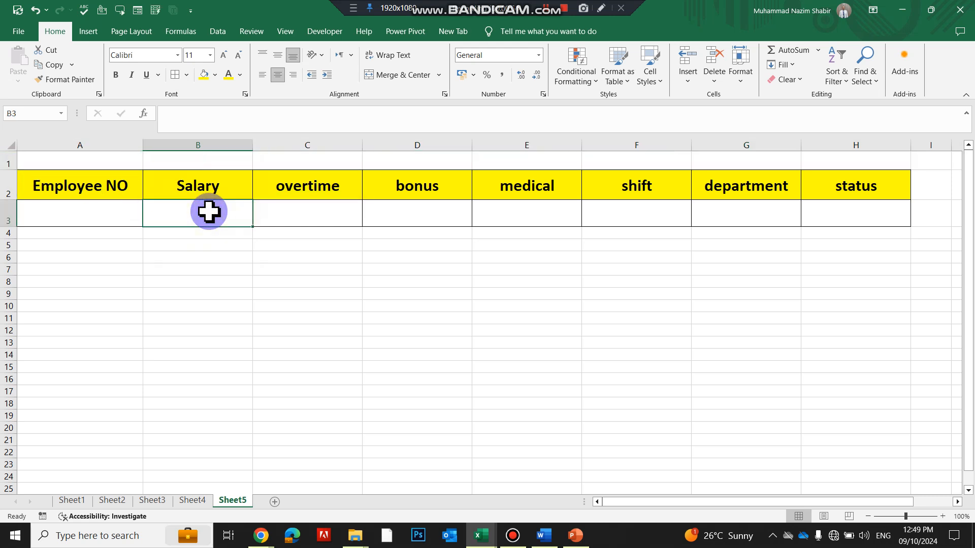
{"action": "left_click", "coordinate": [210, 245]}
{"action": "left_click", "coordinate": [211, 216]}
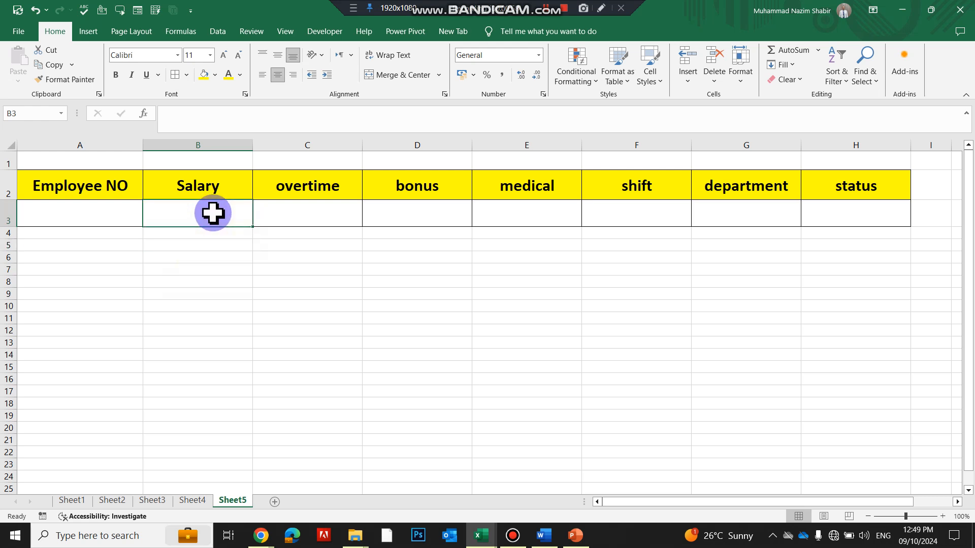
{"action": "scroll", "coordinate": [213, 212], "scroll_direction": "up", "scroll_amount": 6, "text": "ctrl"}
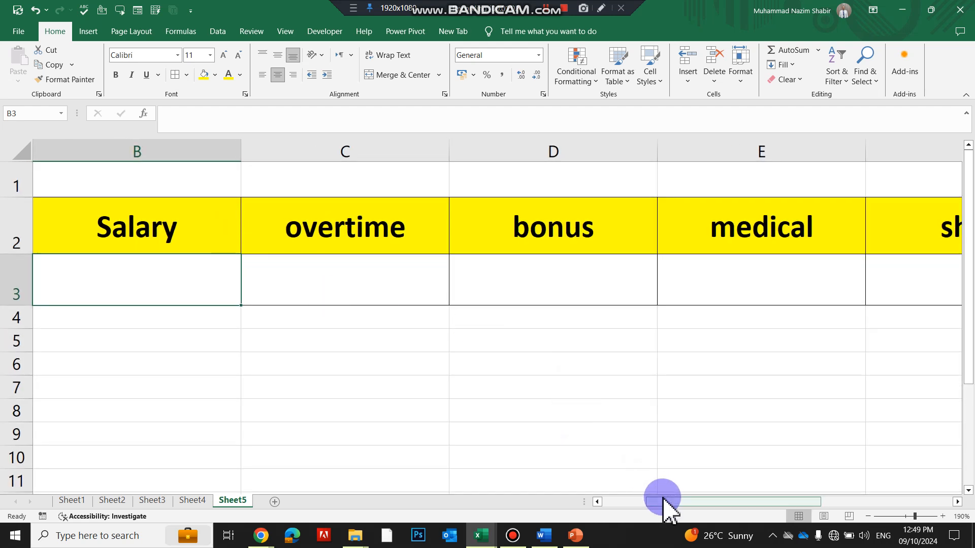
{"action": "left_click_drag", "start_coordinate": [664, 502], "coordinate": [562, 529]}
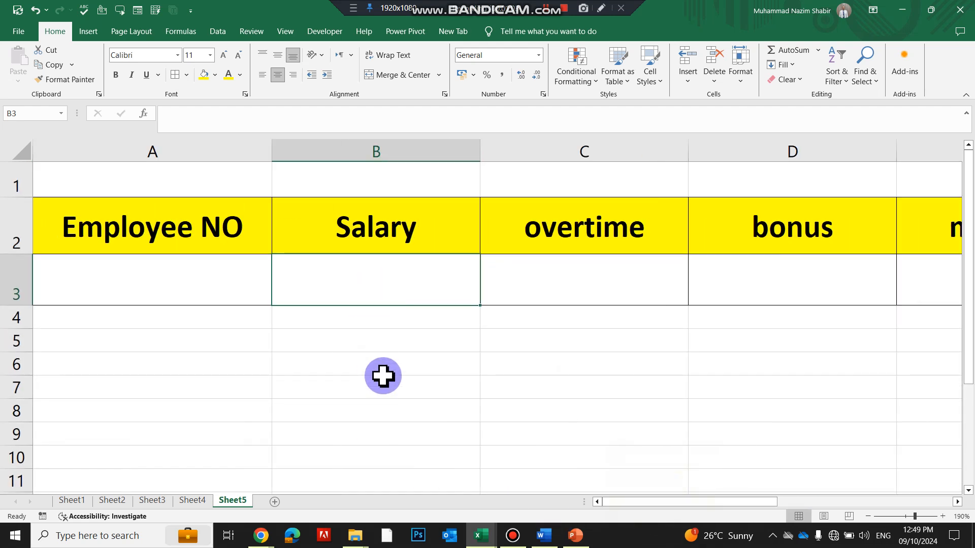
{"action": "type", "text": "="}
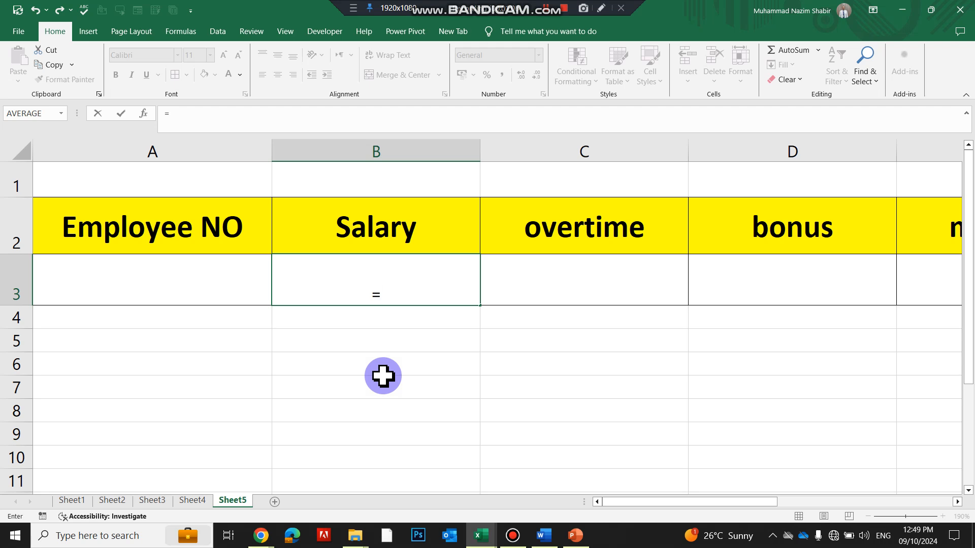
{"action": "type", "text": "vloo"}
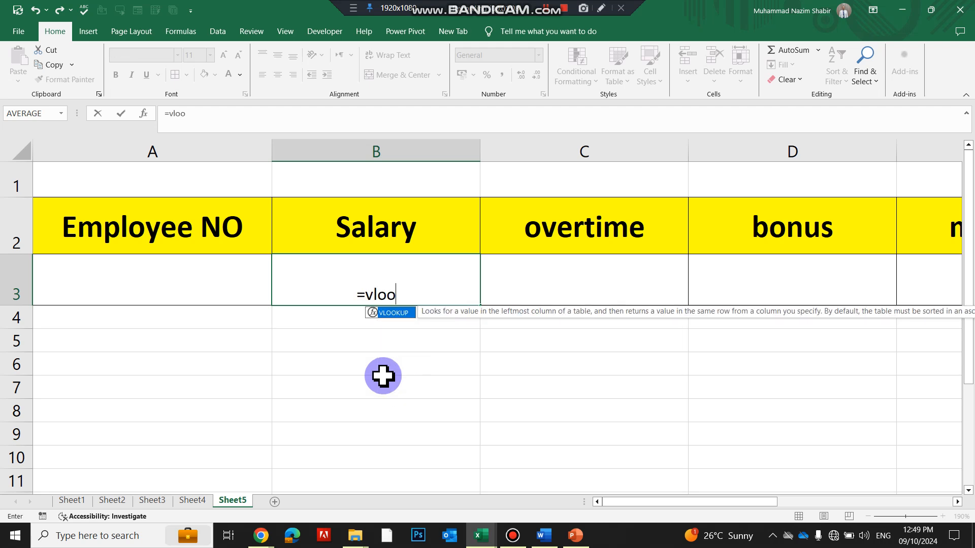
{"action": "key", "text": "Tab"}
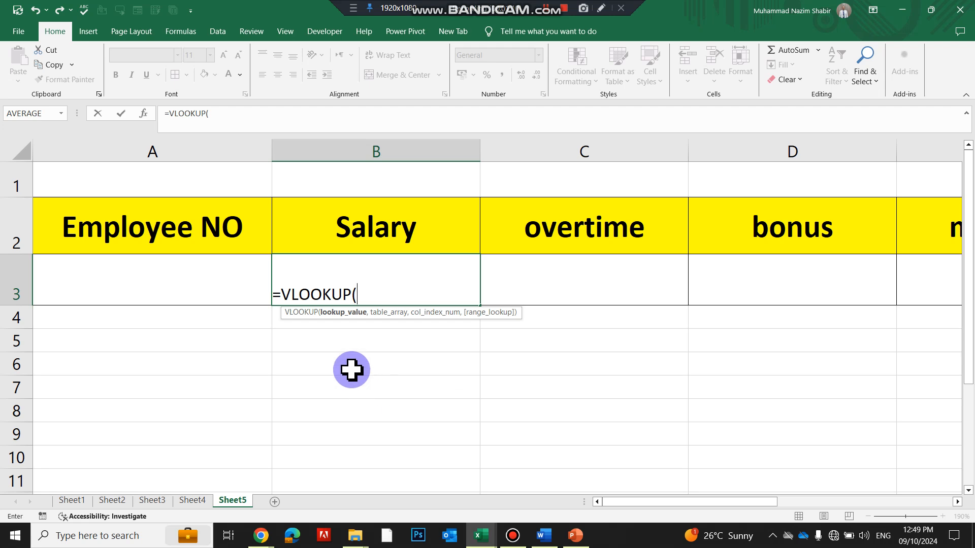
{"action": "left_click", "coordinate": [199, 280]}
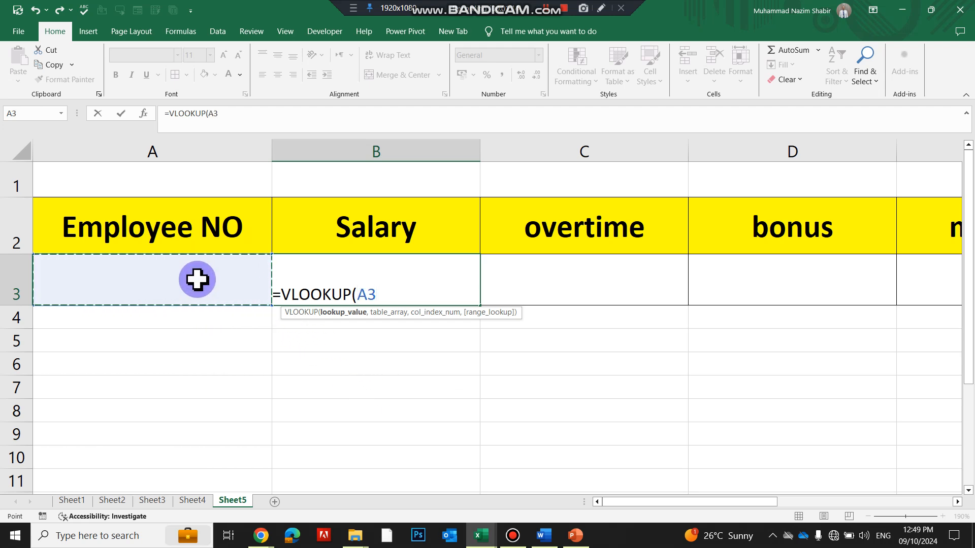
{"action": "type", "text": ","}
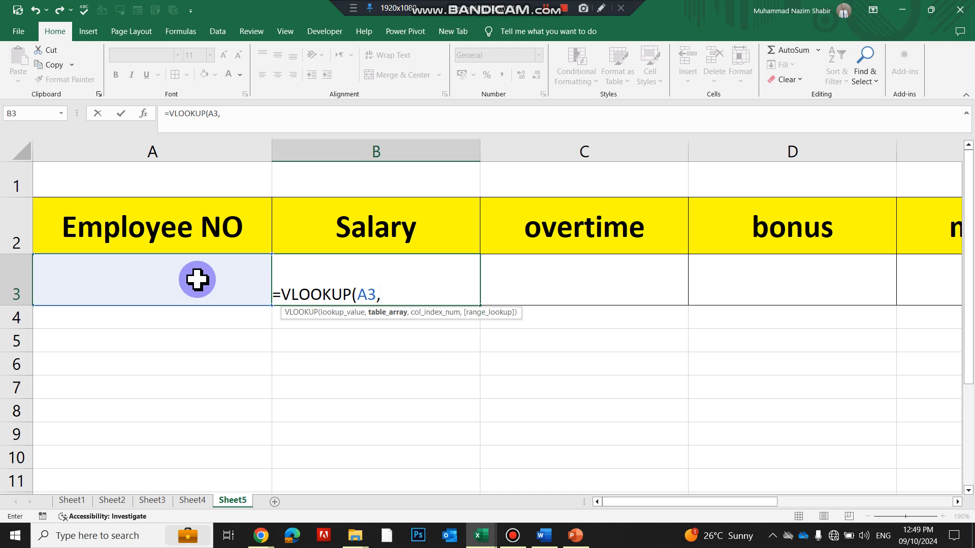
Complete the VLOOKUP in B3 with mydata as the table array, column index 2 and exact match.
{"action": "type", "text": "myd"}
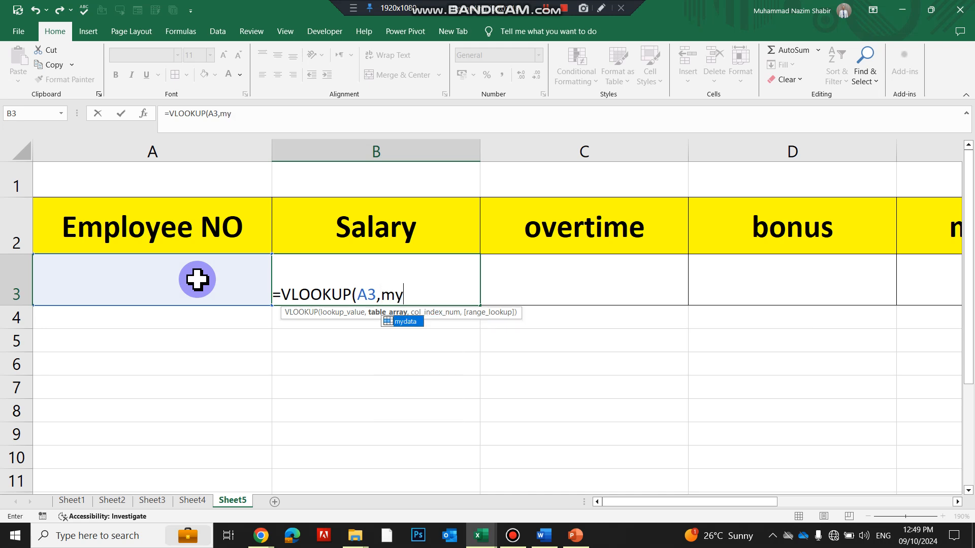
{"action": "double_click", "coordinate": [406, 322]}
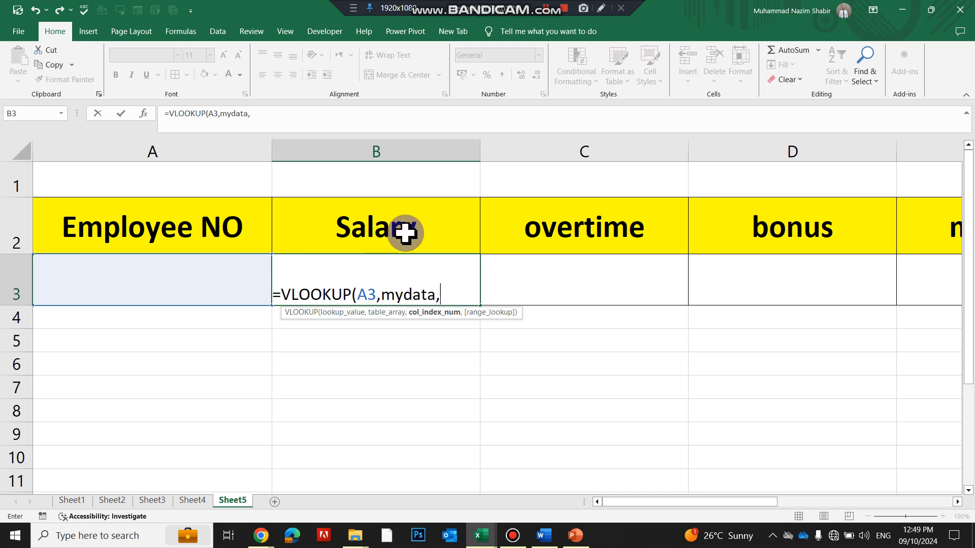
{"action": "type", "text": ",2,"}
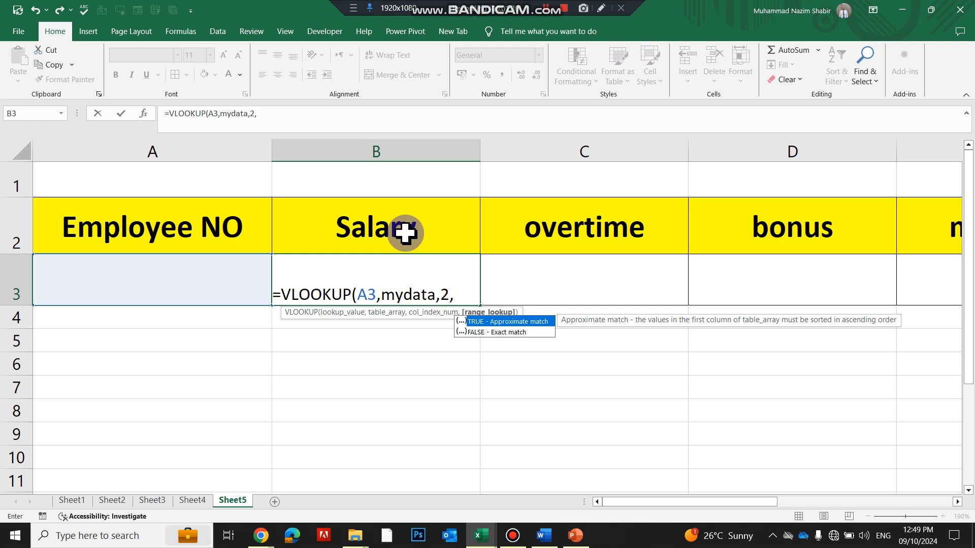
{"action": "key", "text": "Down"}
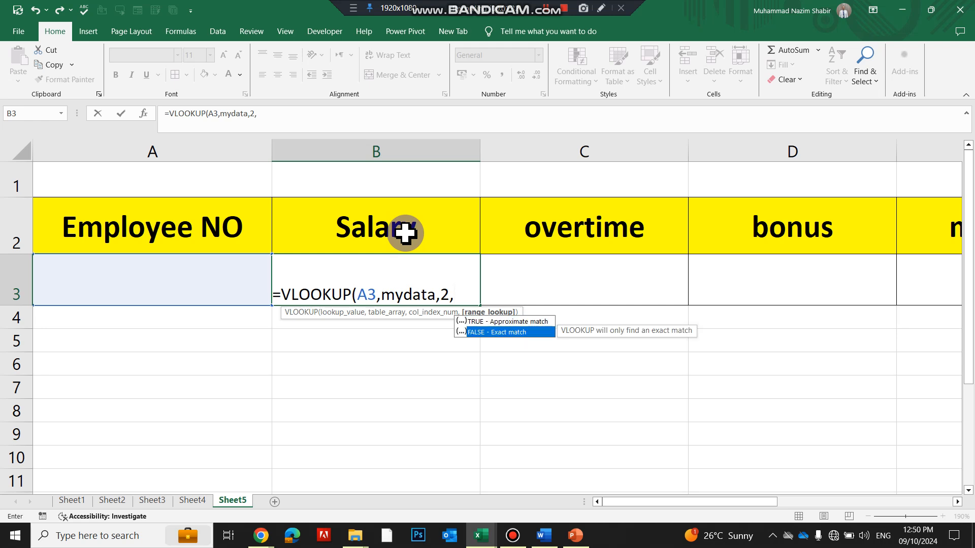
{"action": "type", "text": ")"}
{"action": "key", "text": "Return"}
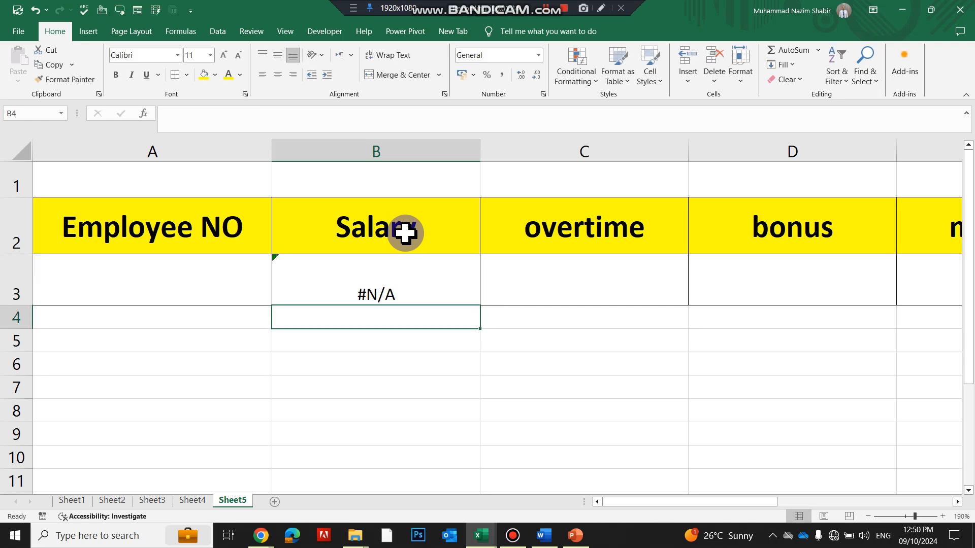
Middle-align row 3 vertically and enter 1001 in Employee NO cell A3.
{"action": "left_click", "coordinate": [7, 278]}
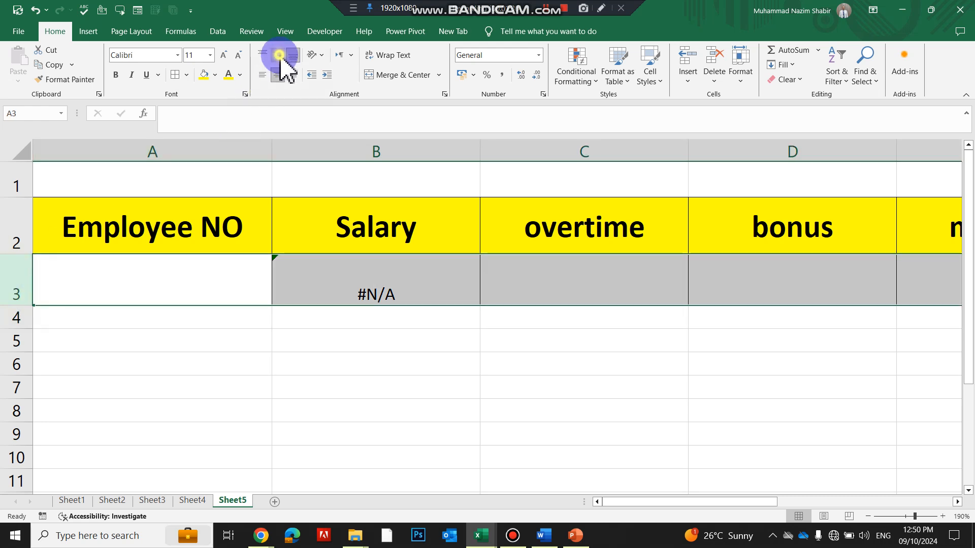
{"action": "left_click", "coordinate": [189, 294]}
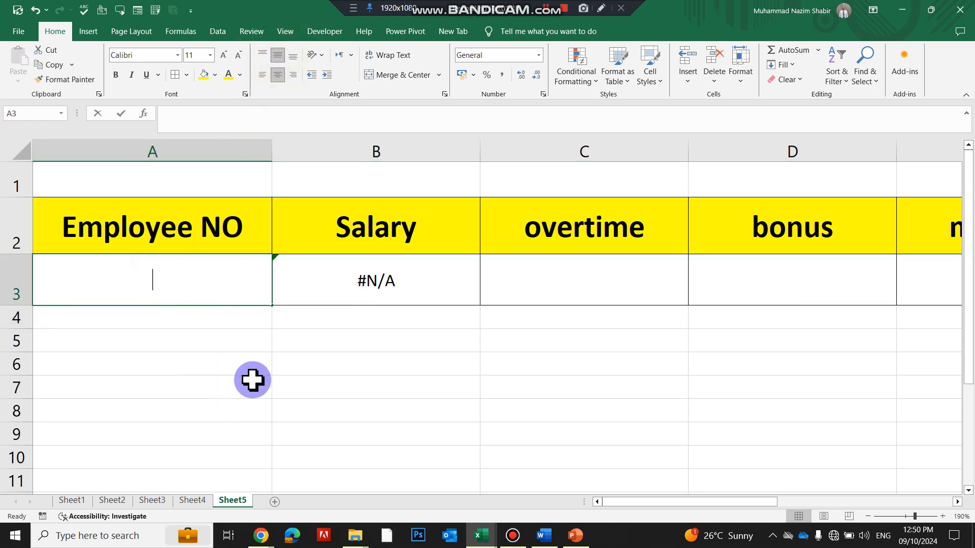
{"action": "type", "text": "1001"}
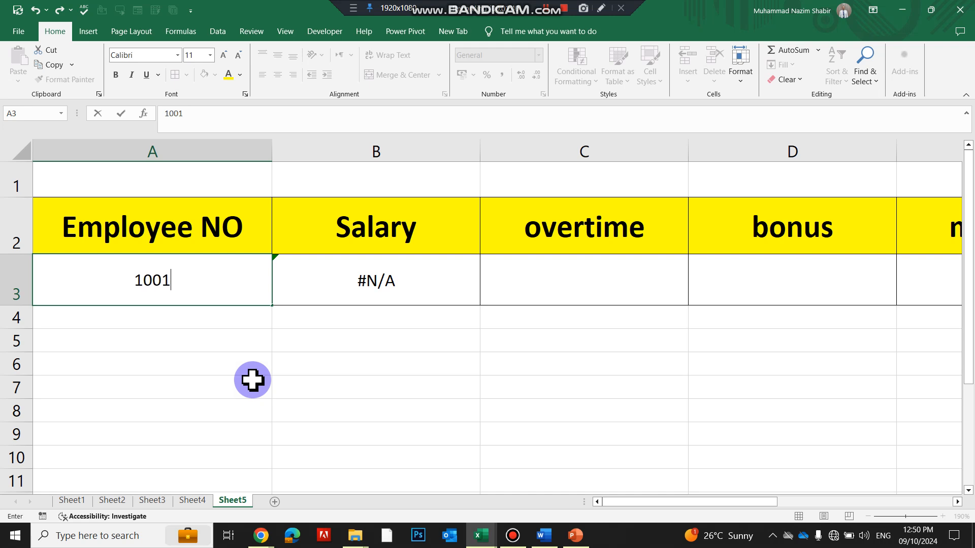
{"action": "key", "text": "Return"}
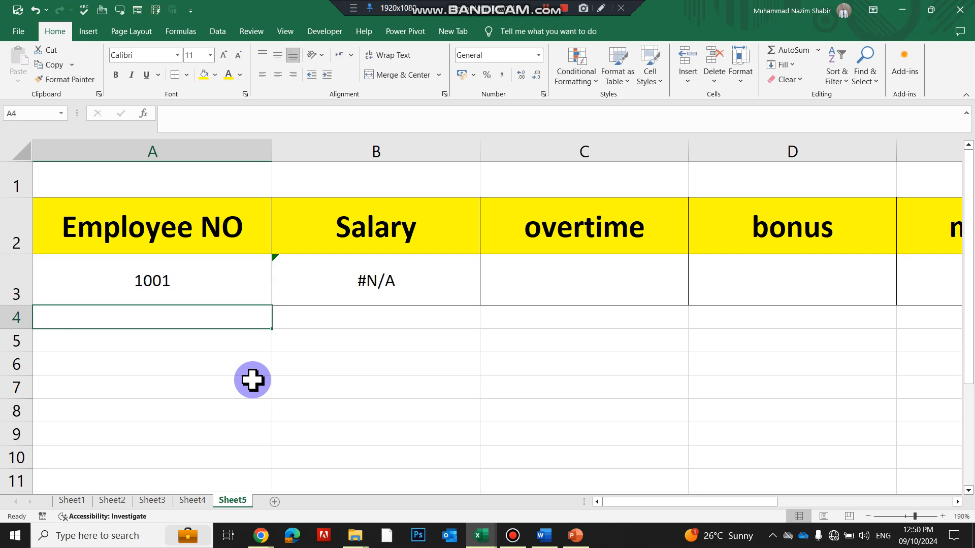
Test the Salary lookup by entering employee numbers 10001 and 10002 in turn in cell A3.
{"action": "key", "text": "Up"}
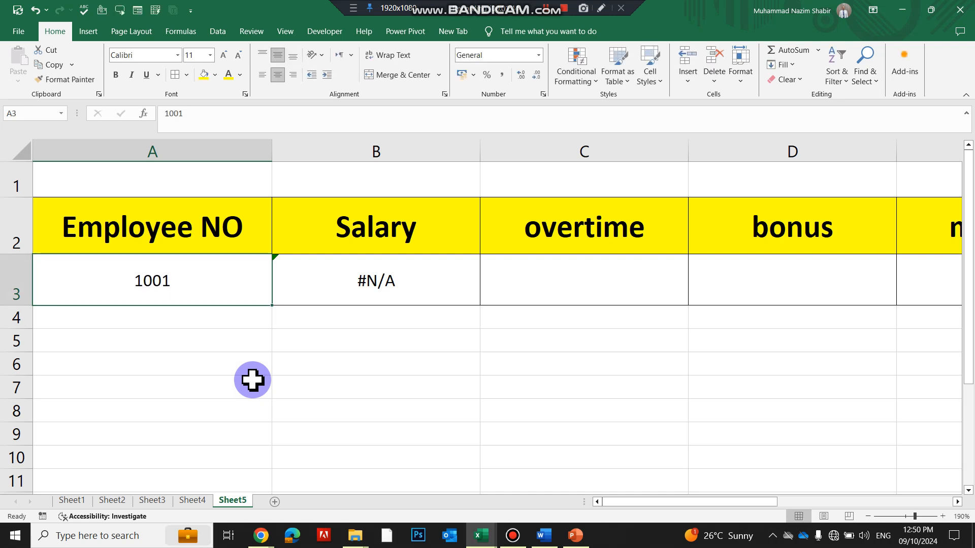
{"action": "type", "text": "100"}
{"action": "key", "text": "Return"}
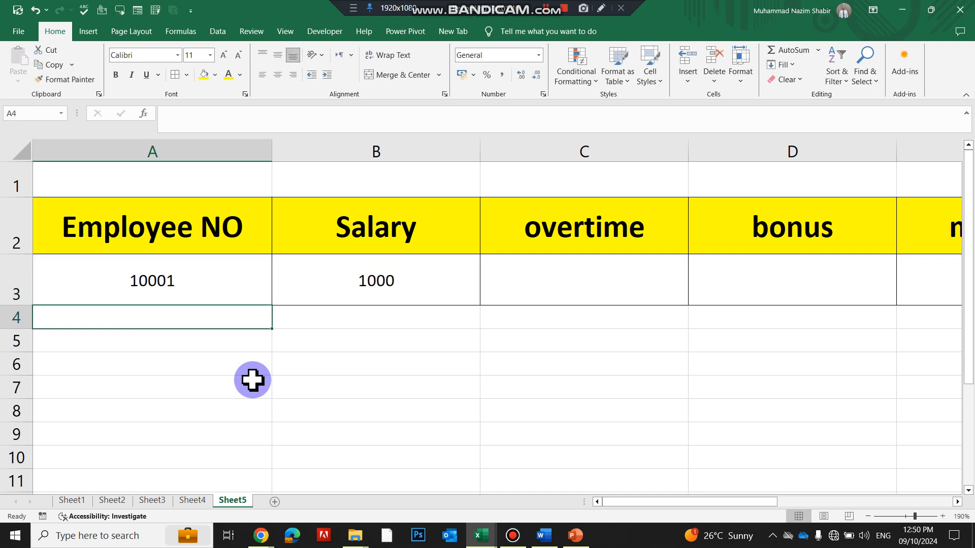
{"action": "left_click", "coordinate": [204, 288]}
{"action": "type", "text": "1"}
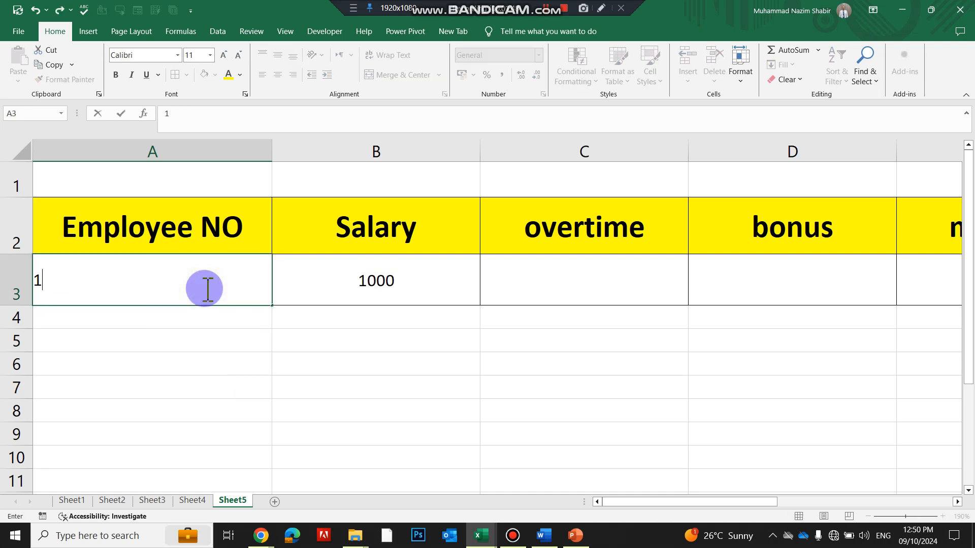
{"action": "type", "text": "0002"}
{"action": "key", "text": "Return"}
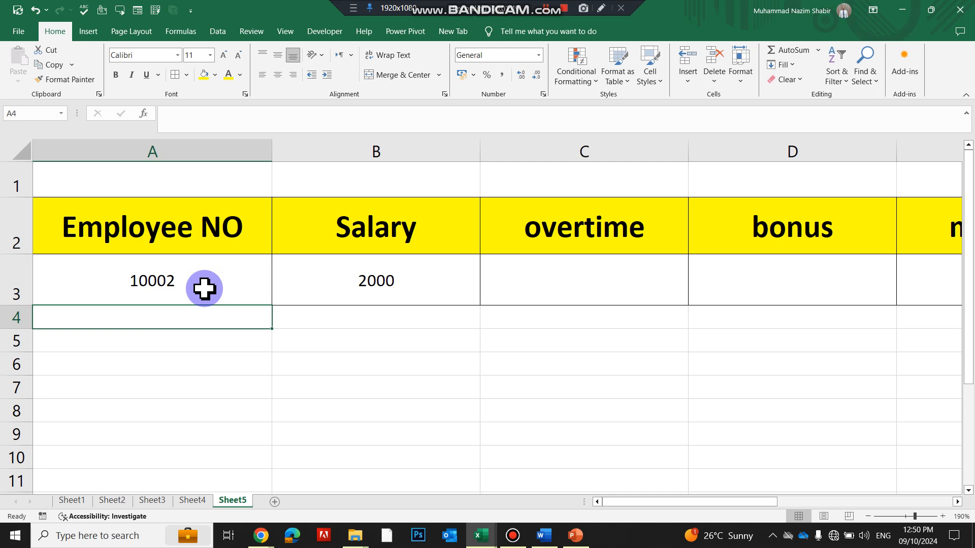
Enter 10005 as the Employee NO in cell A3 of Sheet5.
{"action": "left_click", "coordinate": [204, 288]}
{"action": "type", "text": "1"}
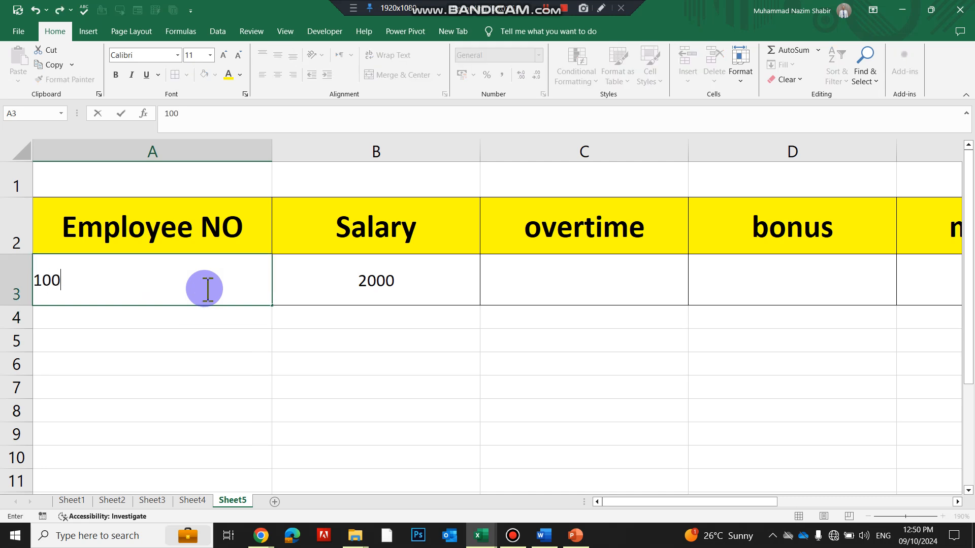
{"action": "key", "text": "Return"}
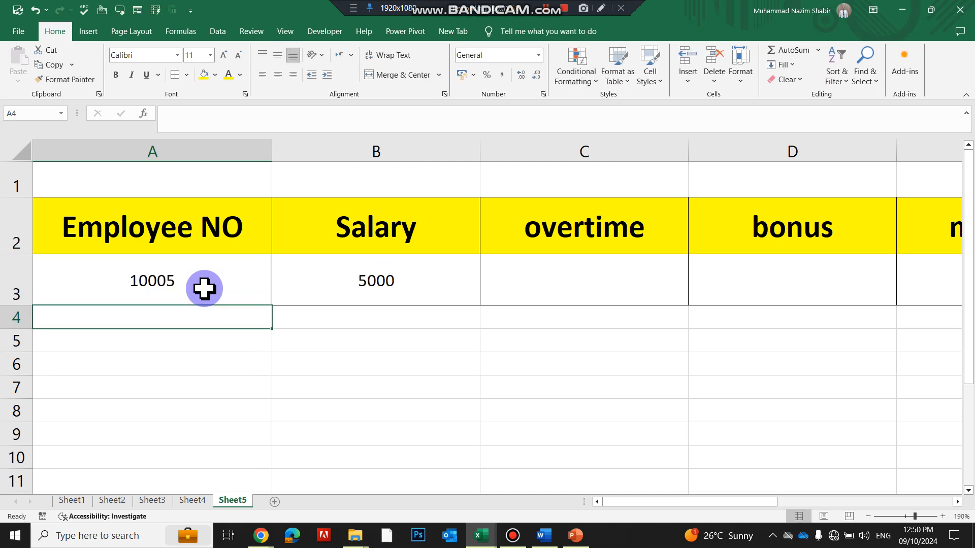
Compare the Salary result in B3 of Sheet5 with the row for employee 10005 on Sheet4.
{"action": "left_click", "coordinate": [193, 500]}
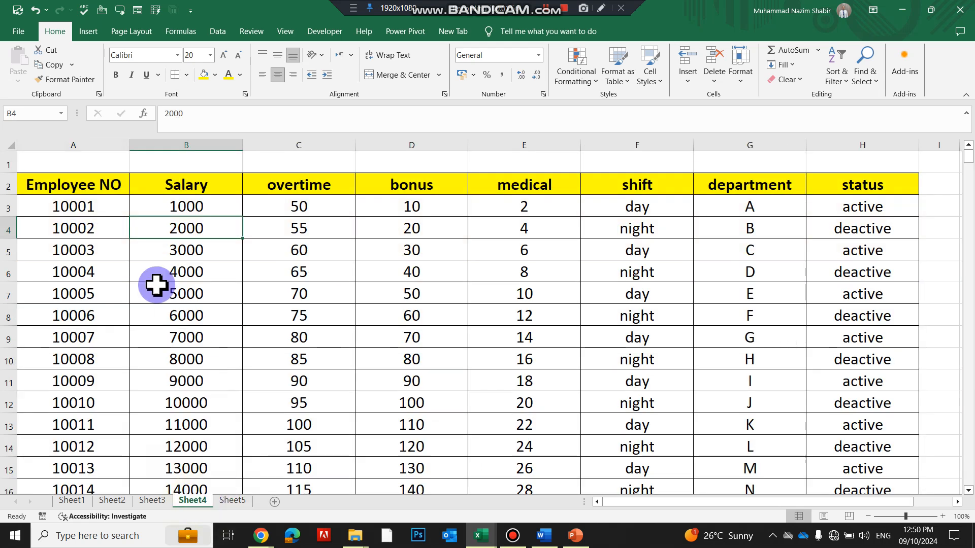
{"action": "left_click_drag", "start_coordinate": [63, 296], "coordinate": [177, 289]}
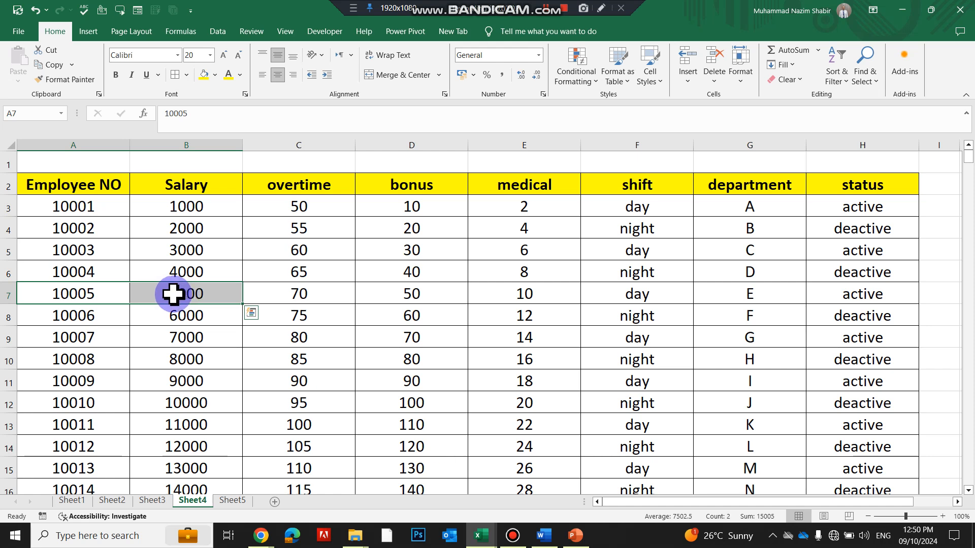
{"action": "key", "text": "ctrl+Page_Down"}
{"action": "left_click", "coordinate": [173, 293]}
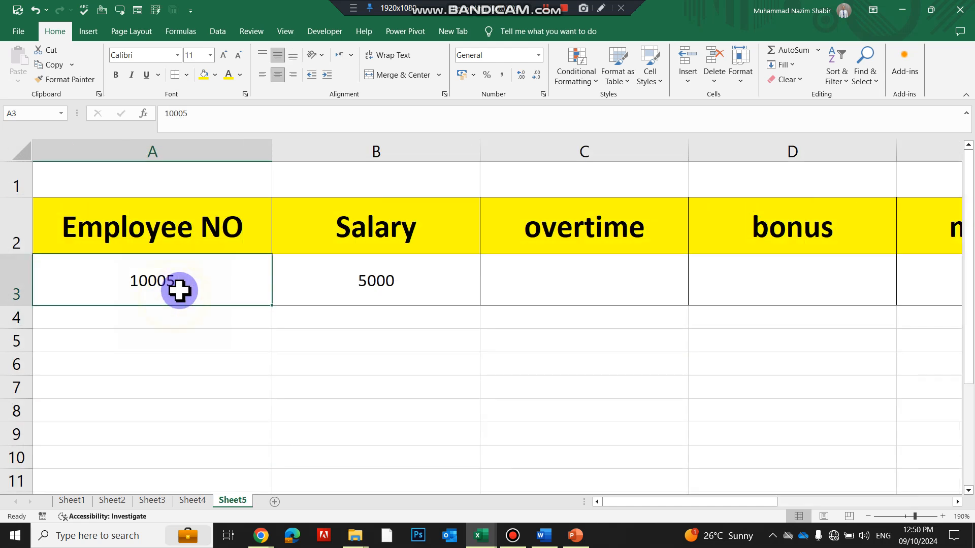
{"action": "left_click", "coordinate": [364, 277]}
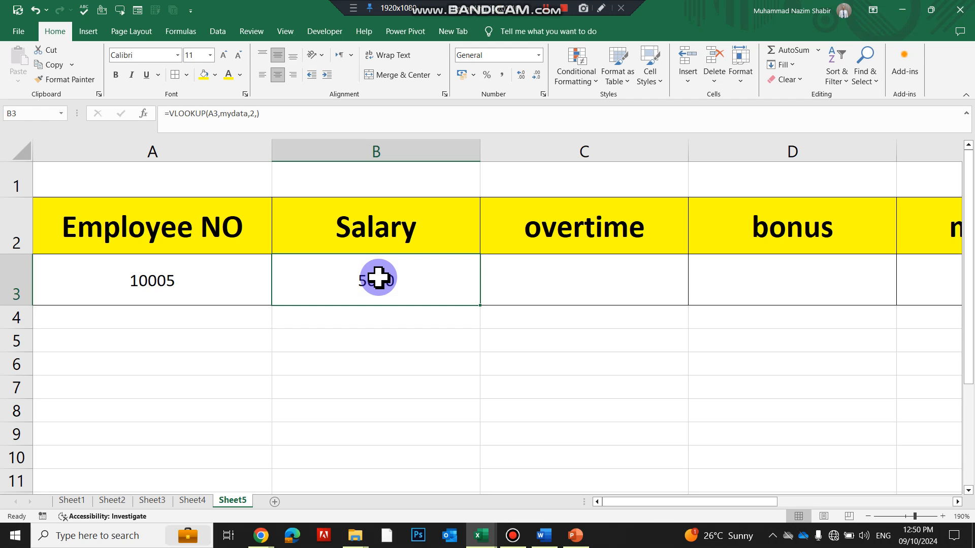
{"action": "scroll", "coordinate": [379, 278], "scroll_direction": "down", "scroll_amount": 4}
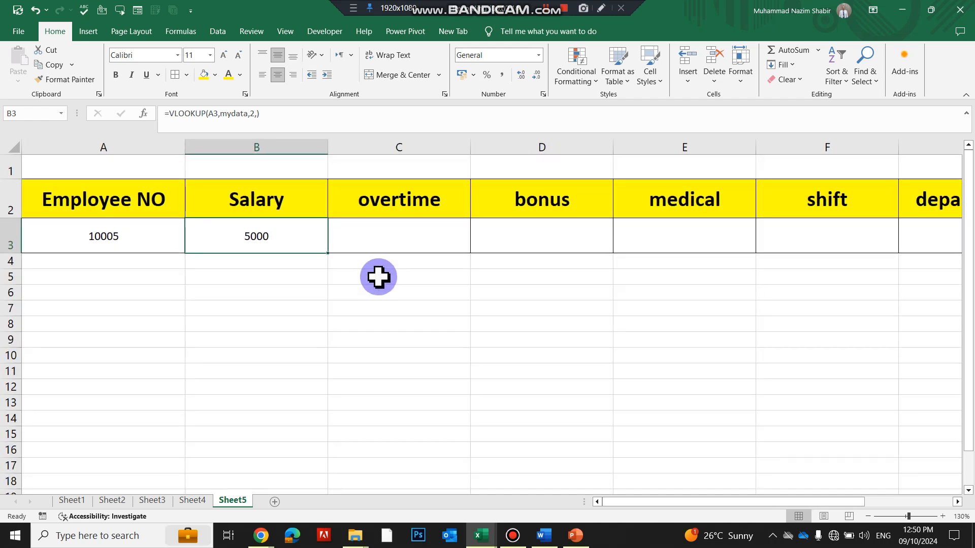
{"action": "scroll", "coordinate": [385, 274], "scroll_direction": "down", "scroll_amount": 1}
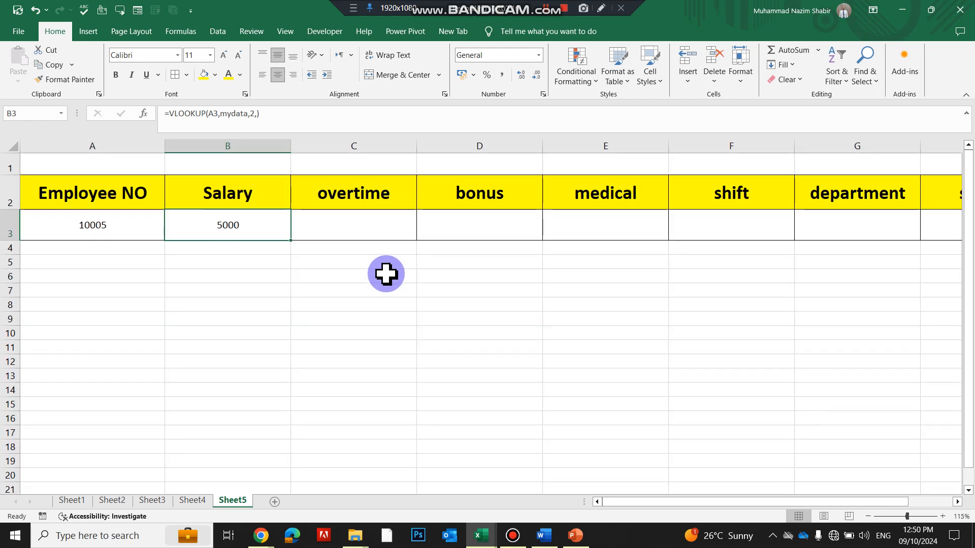
{"action": "left_click_drag", "start_coordinate": [351, 202], "coordinate": [869, 181]}
{"action": "scroll", "coordinate": [595, 278], "scroll_direction": "down", "scroll_amount": 1}
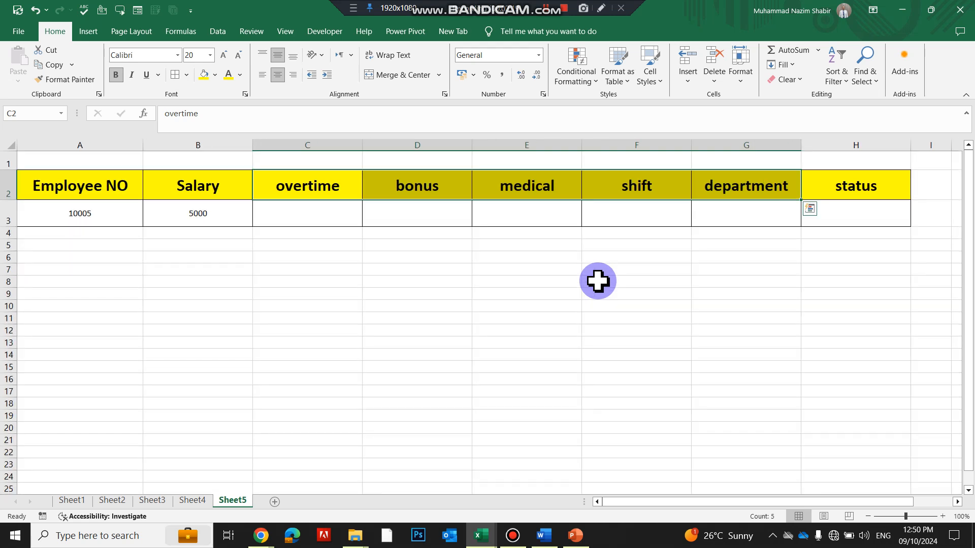
{"action": "left_click", "coordinate": [341, 269]}
{"action": "left_click", "coordinate": [219, 217]}
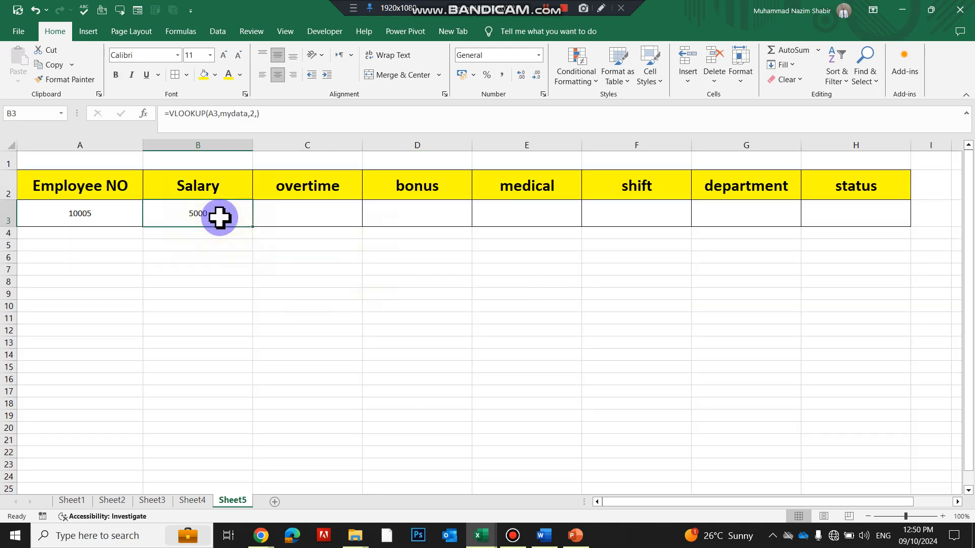
{"action": "scroll", "coordinate": [225, 222], "scroll_direction": "up", "scroll_amount": 1}
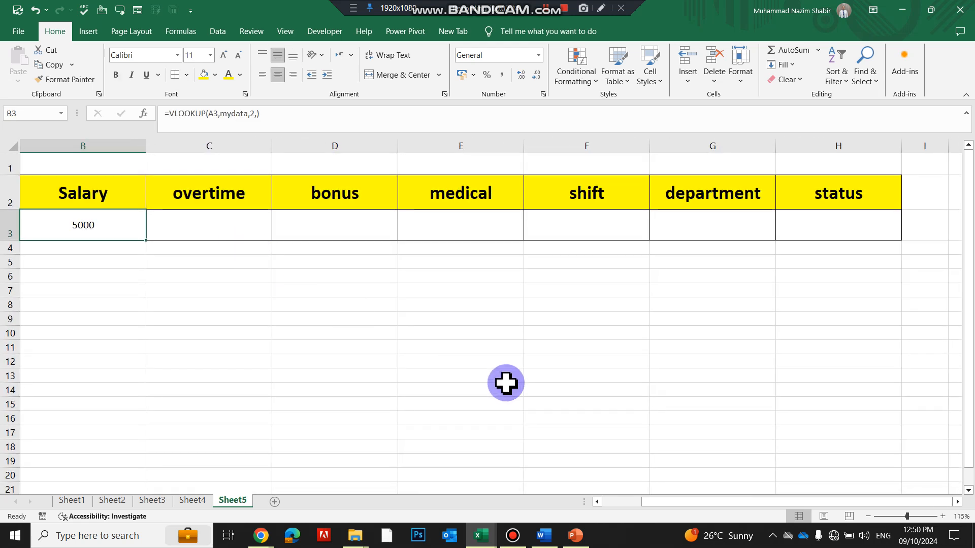
{"action": "left_click_drag", "start_coordinate": [746, 503], "coordinate": [690, 512]}
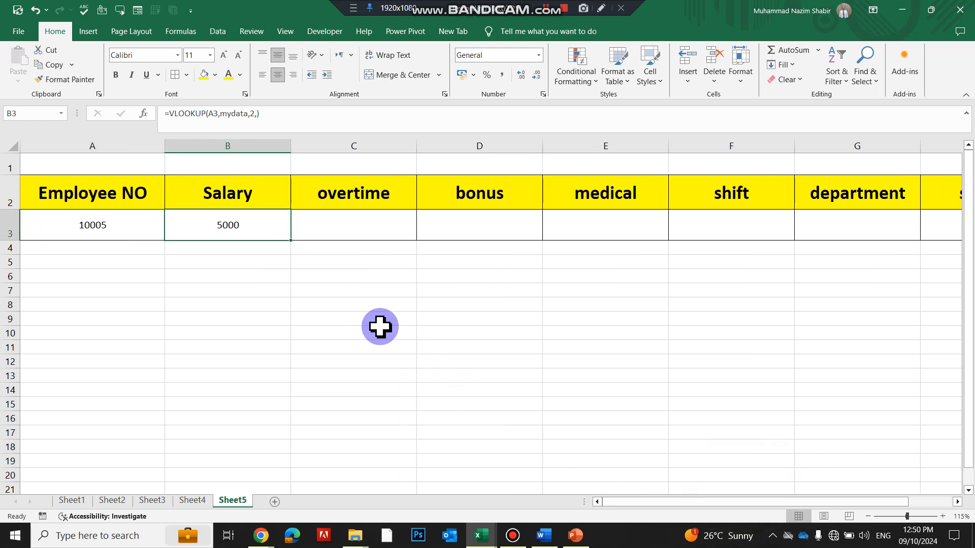
Make the lookup value in the Salary formula in B3 an absolute reference, $A$3.
{"action": "double_click", "coordinate": [253, 228]}
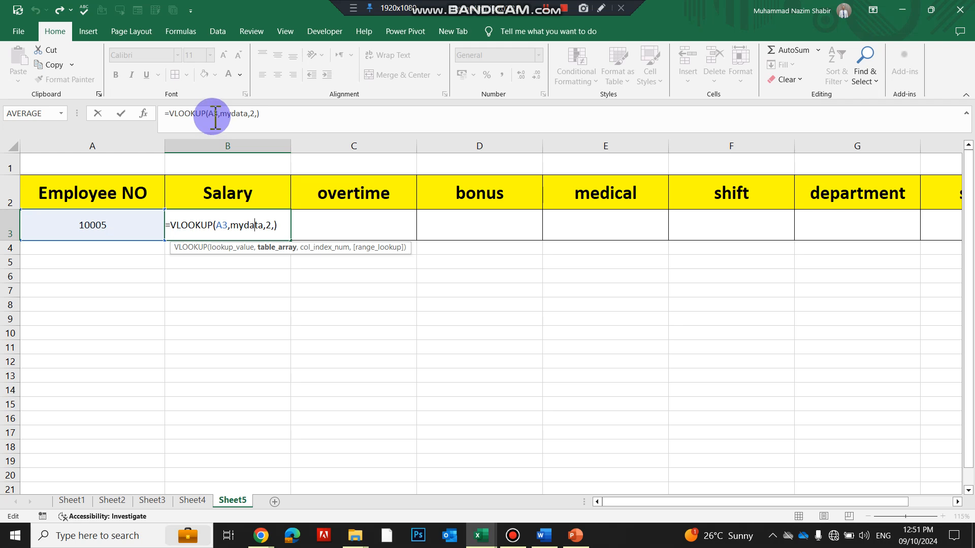
{"action": "left_click", "coordinate": [221, 226]}
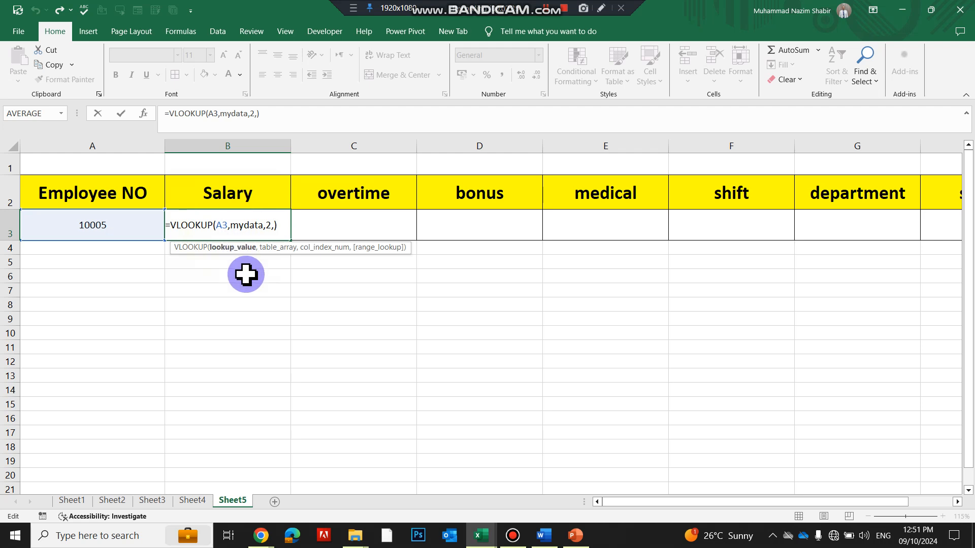
{"action": "key", "text": "F4"}
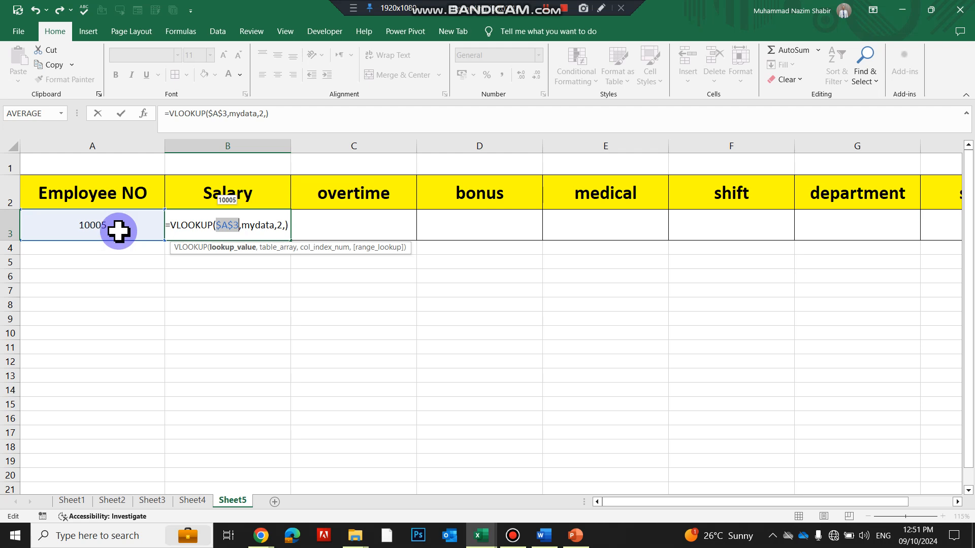
{"action": "key", "text": "Return"}
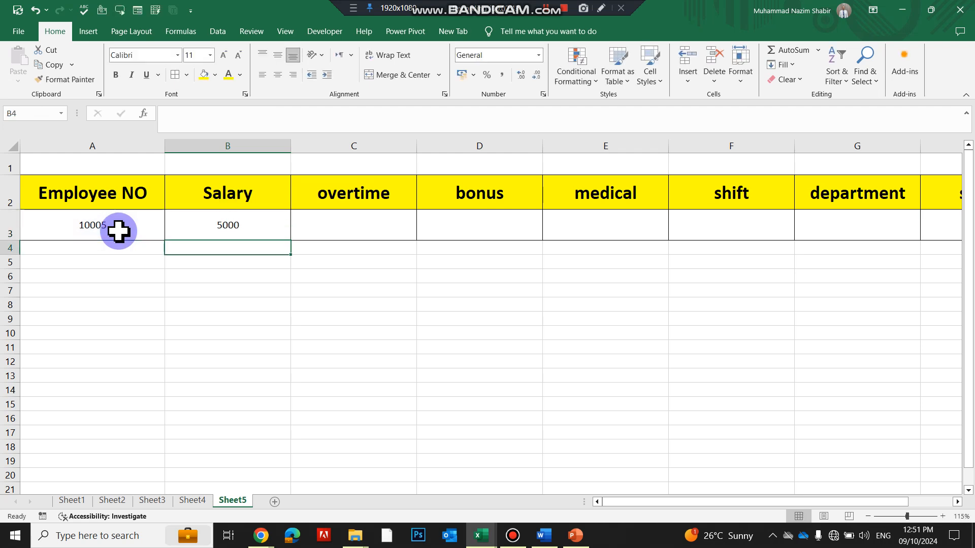
Fill the Salary formula from B3 into overtime cell C3 and set its column index to 3.
{"action": "left_click", "coordinate": [213, 224]}
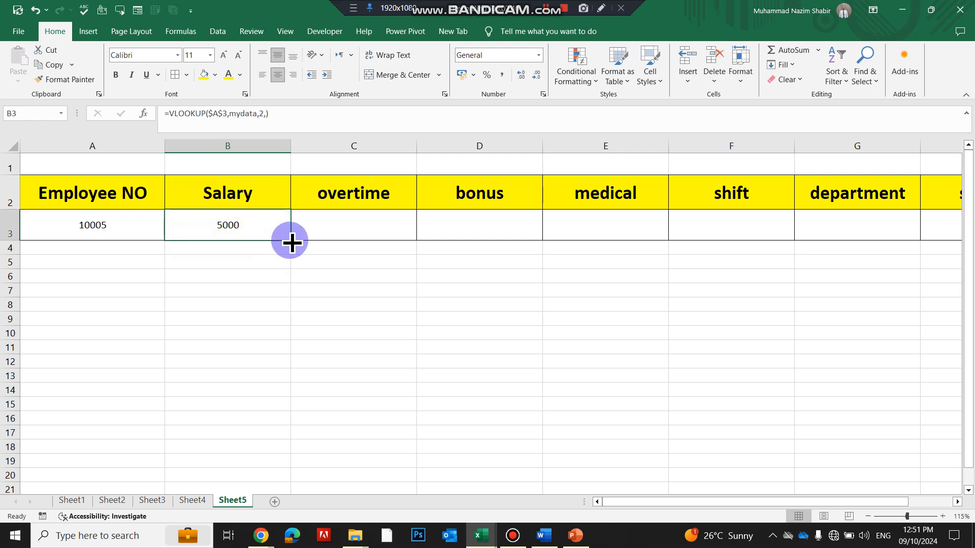
{"action": "left_click_drag", "start_coordinate": [291, 241], "coordinate": [371, 240]}
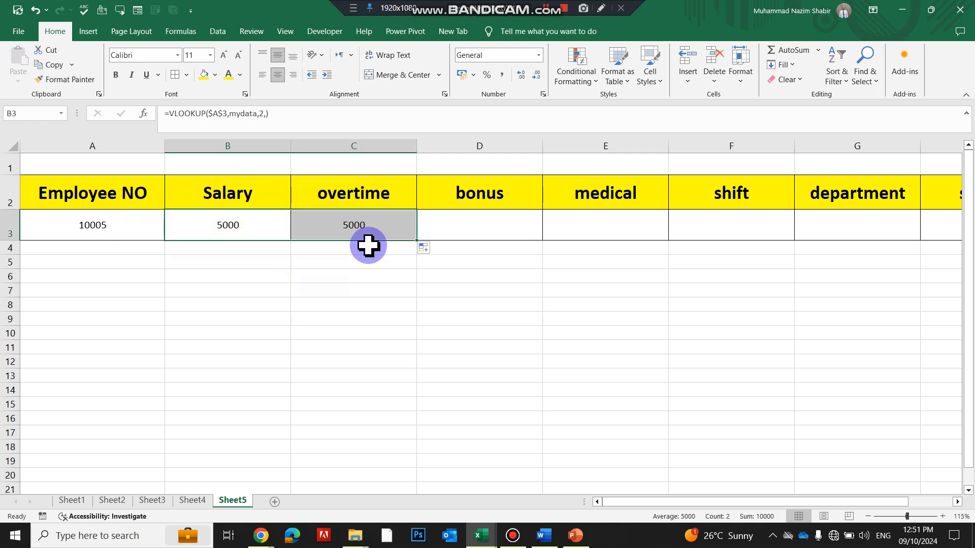
{"action": "left_click_drag", "start_coordinate": [349, 204], "coordinate": [350, 224]}
{"action": "double_click", "coordinate": [350, 226]}
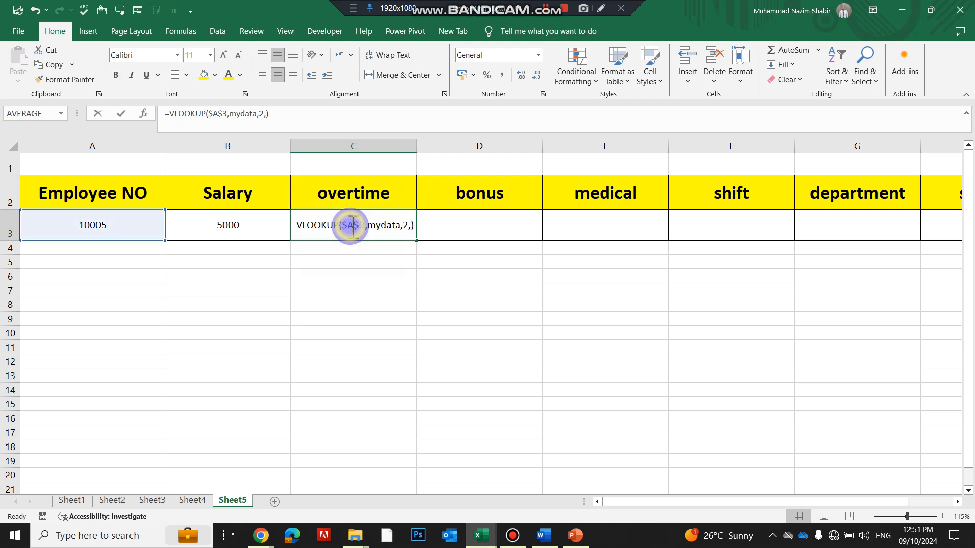
{"action": "left_click", "coordinate": [409, 225]}
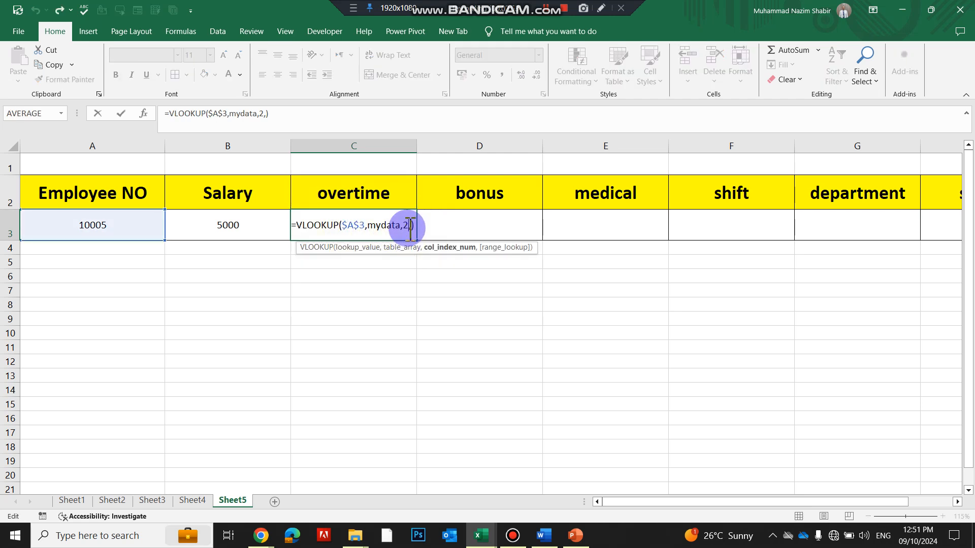
{"action": "key", "text": "Return"}
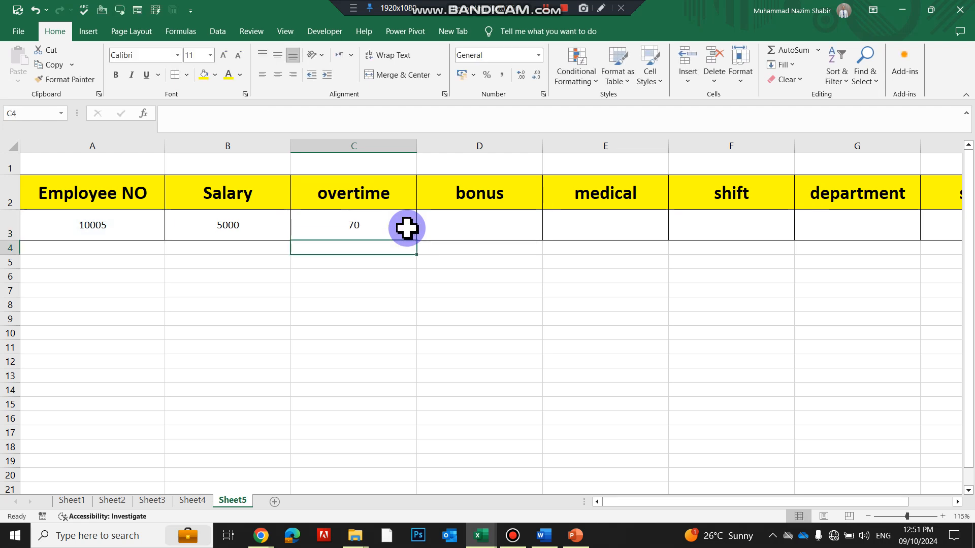
Check the overtime result in C3 against the overtime value for employee 10005 on Sheet4, and return to Sheet5.
{"action": "left_click", "coordinate": [375, 231]}
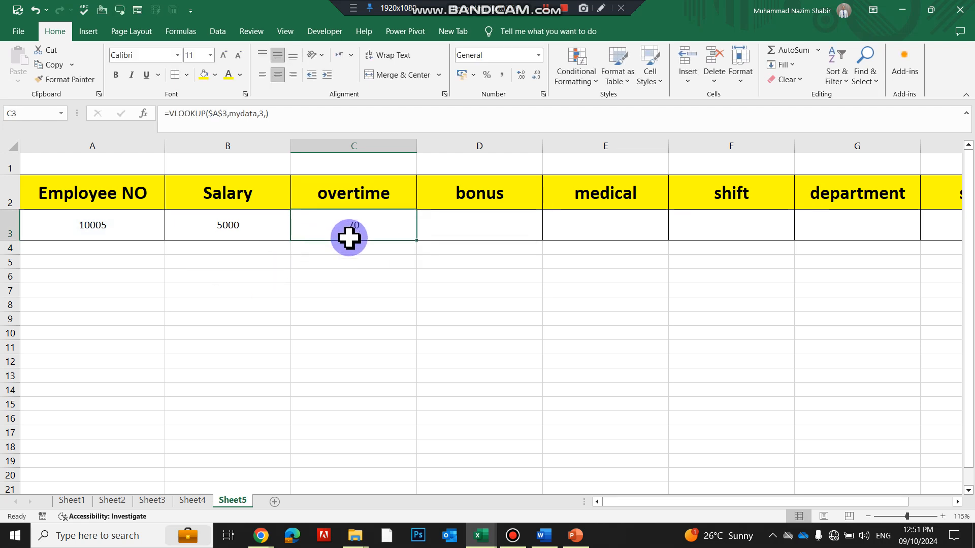
{"action": "left_click", "coordinate": [193, 501]}
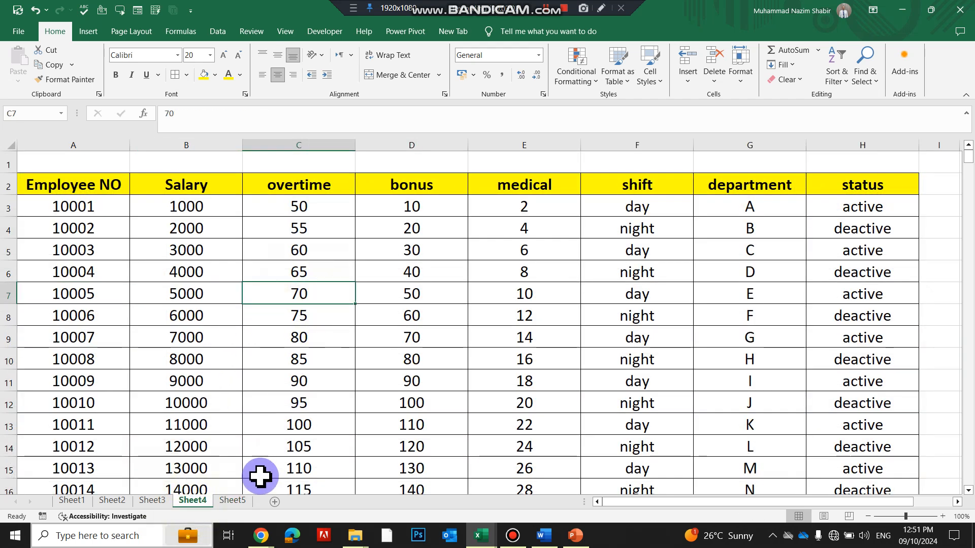
{"action": "left_click", "coordinate": [233, 501]}
{"action": "left_click", "coordinate": [446, 227]}
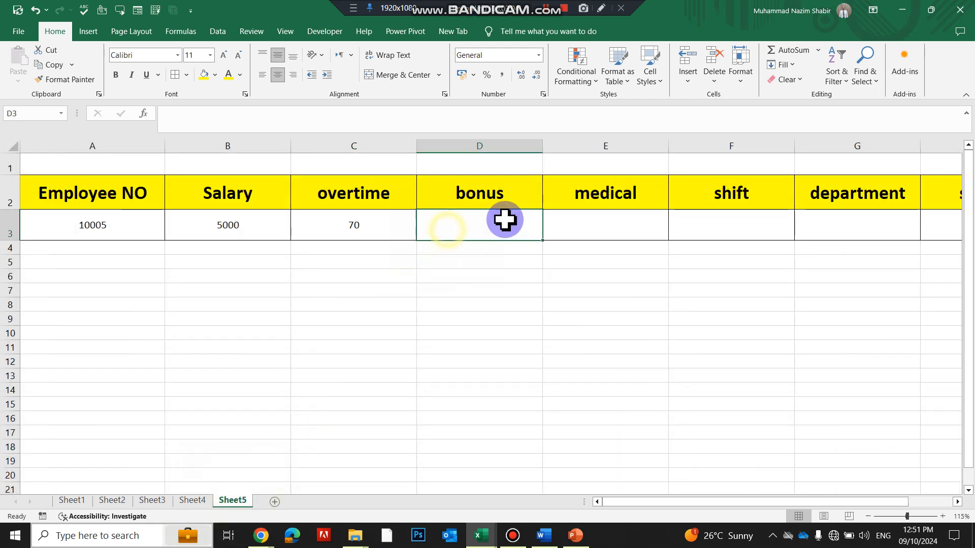
{"action": "left_click", "coordinate": [581, 213]}
{"action": "left_click", "coordinate": [720, 217]}
{"action": "left_click", "coordinate": [812, 205]}
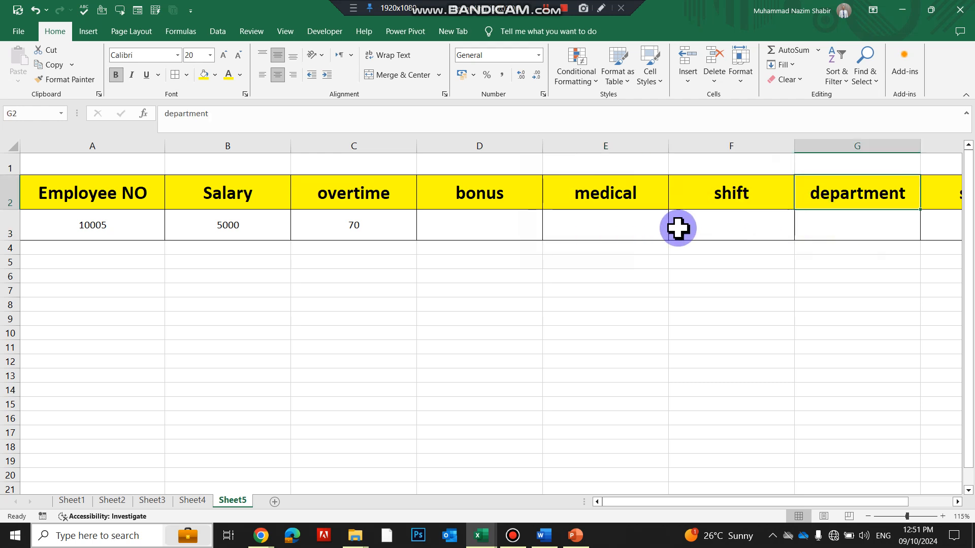
{"action": "scroll", "coordinate": [374, 220], "scroll_direction": "down", "scroll_amount": 1, "text": "ctrl"}
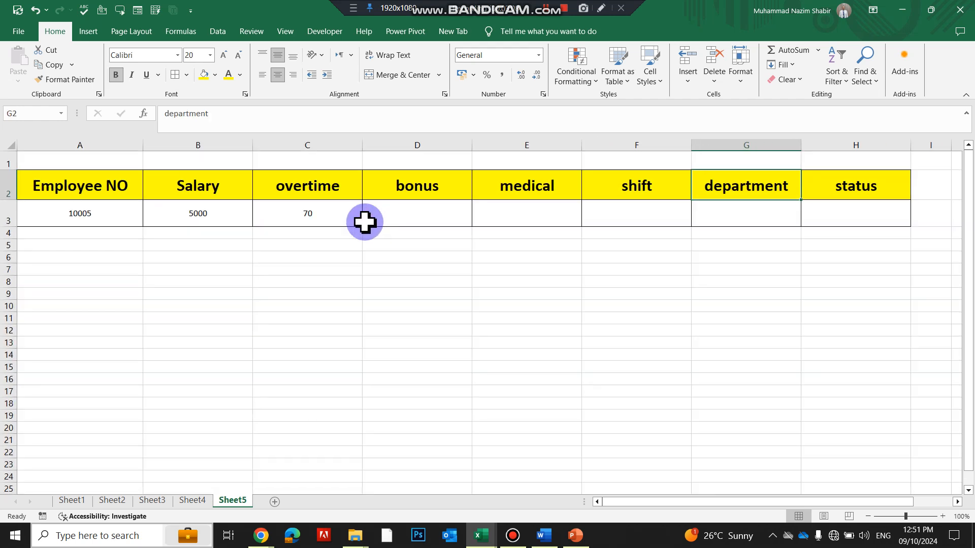
{"action": "left_click", "coordinate": [407, 209]}
{"action": "left_click", "coordinate": [520, 212]}
{"action": "left_click", "coordinate": [642, 208]}
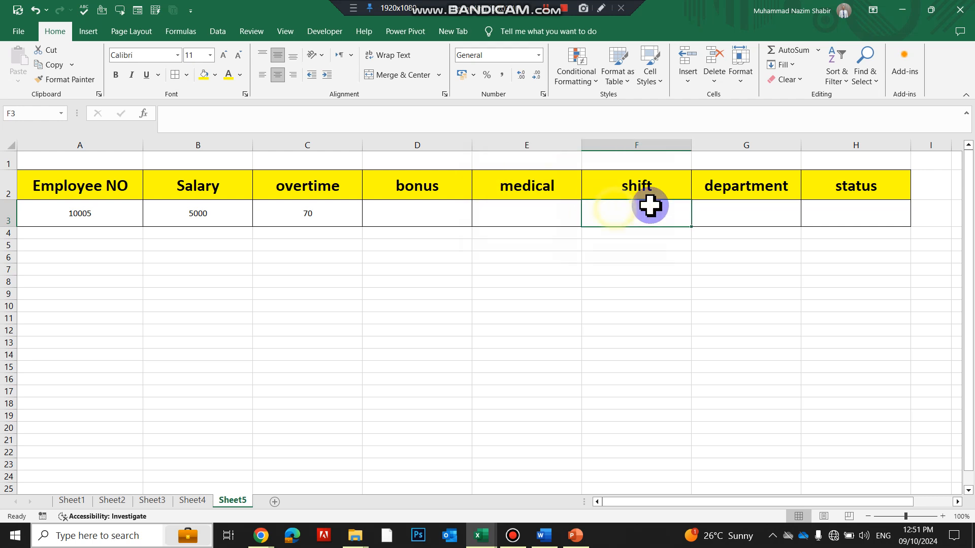
{"action": "left_click", "coordinate": [737, 212]}
{"action": "left_click", "coordinate": [823, 204]}
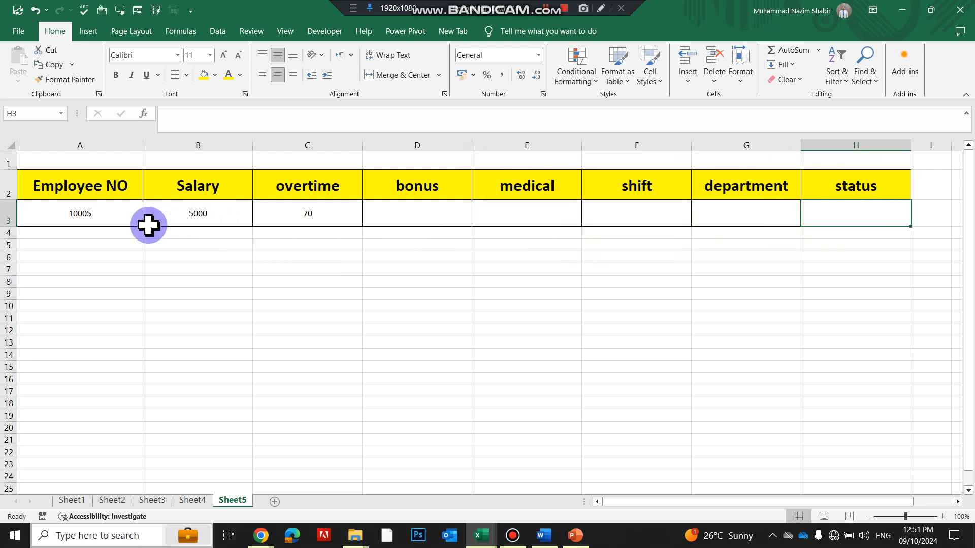
Review the column index numbers in the VLOOKUP formulas of Salary cell B3 and overtime cell C3.
{"action": "left_click", "coordinate": [120, 215]}
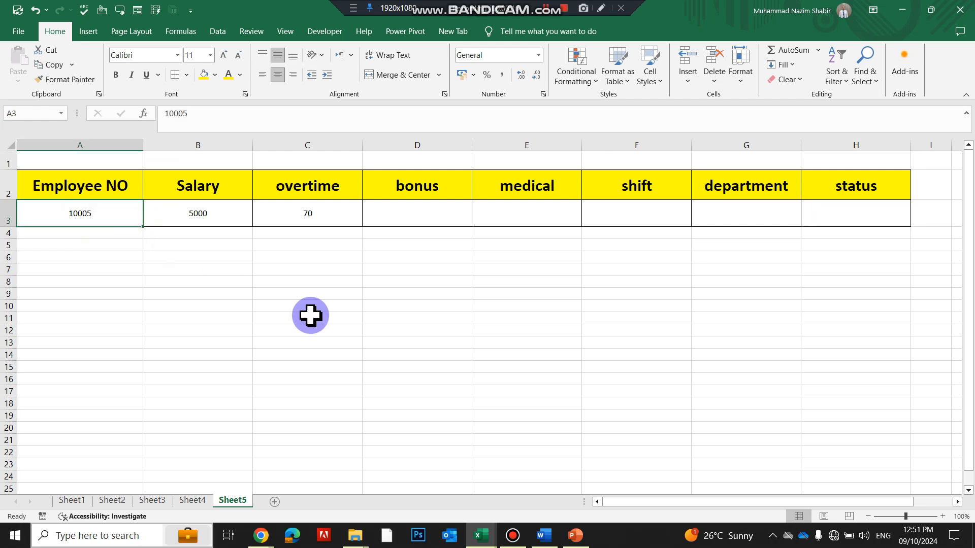
{"action": "left_click_drag", "start_coordinate": [638, 502], "coordinate": [638, 504]}
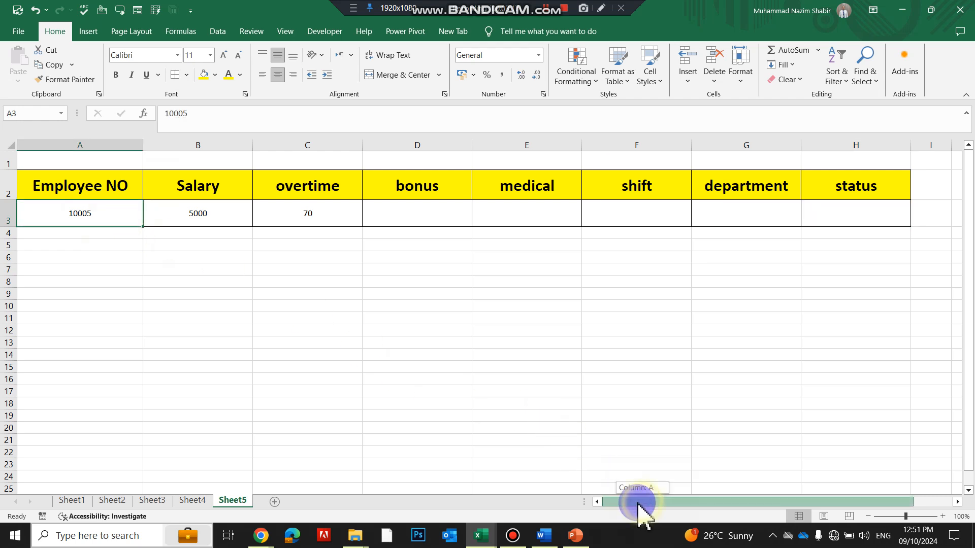
{"action": "double_click", "coordinate": [211, 212]}
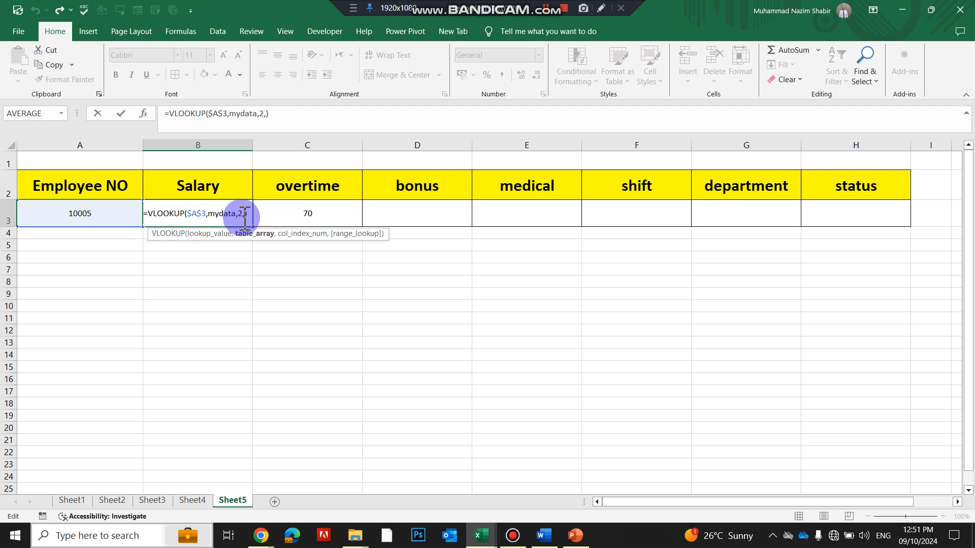
{"action": "key", "text": "Escape"}
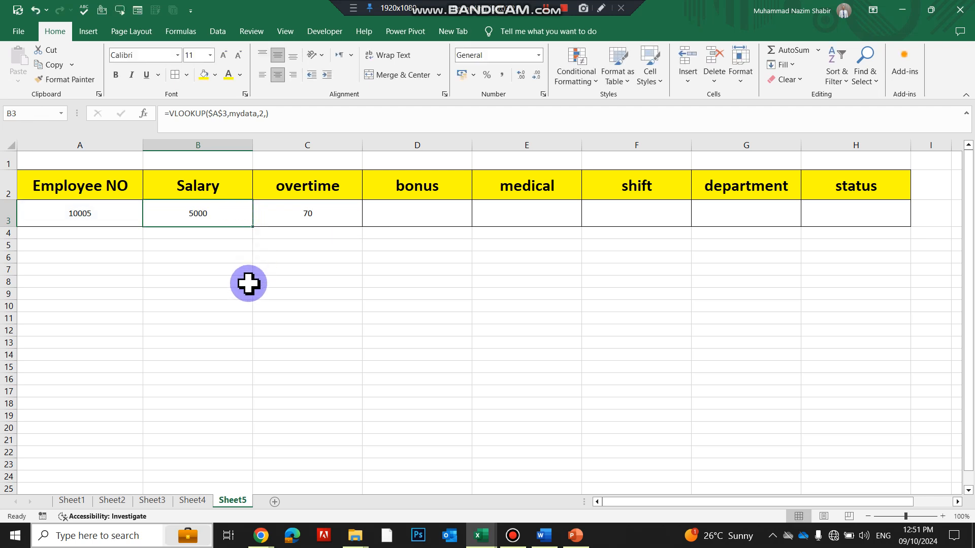
{"action": "scroll", "coordinate": [248, 283], "scroll_direction": "up", "scroll_amount": 4}
{"action": "double_click", "coordinate": [282, 258]}
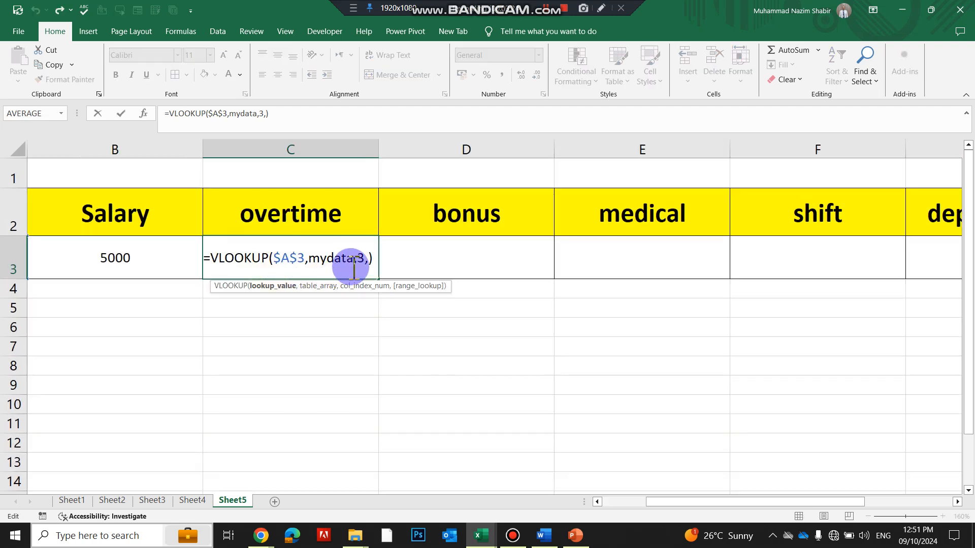
{"action": "key", "text": "Escape"}
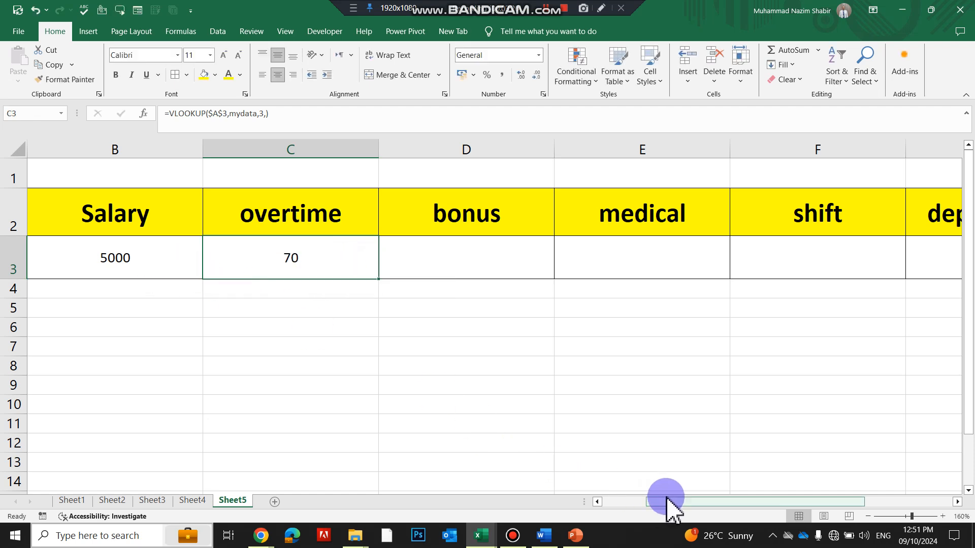
{"action": "left_click_drag", "start_coordinate": [668, 502], "coordinate": [521, 487]}
{"action": "double_click", "coordinate": [315, 257]}
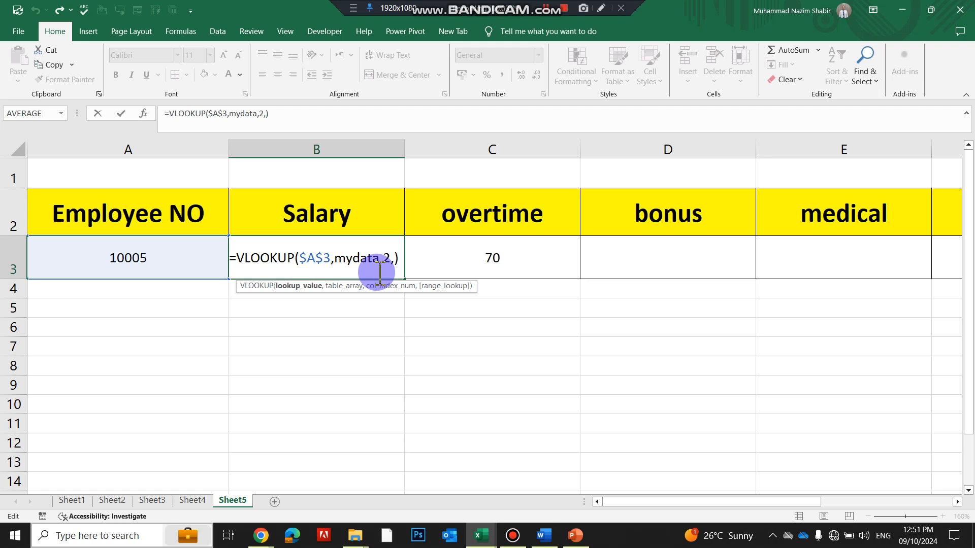
{"action": "key", "text": "Return"}
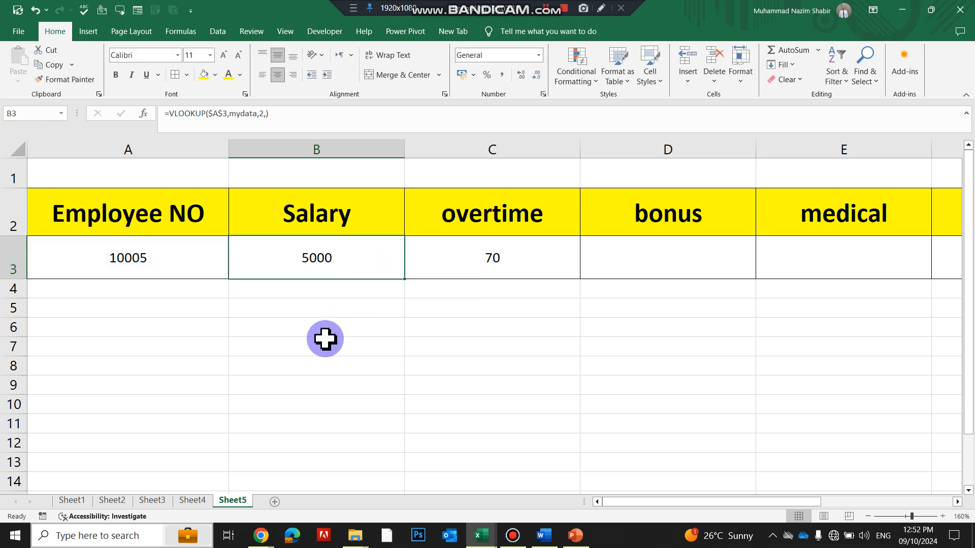
Enter a MATCH formula in B7 that finds the Salary header B2 within the headers A2:H2, using exact match.
{"action": "left_click", "coordinate": [301, 345]}
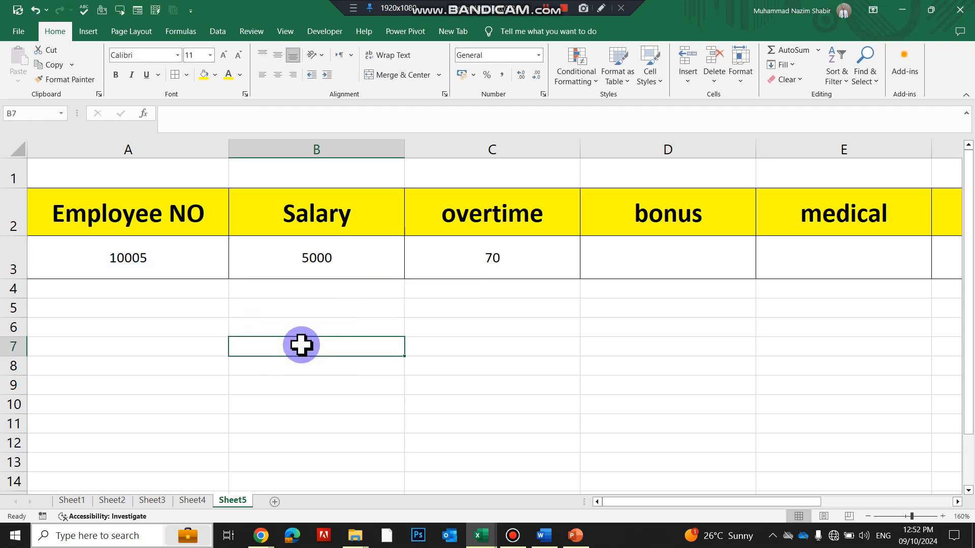
{"action": "type", "text": "=match"}
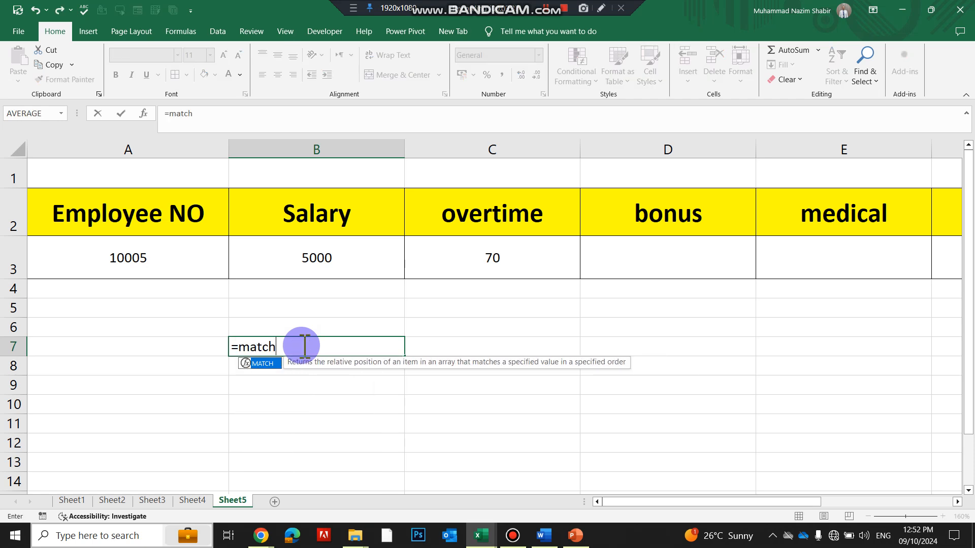
{"action": "key", "text": "Tab"}
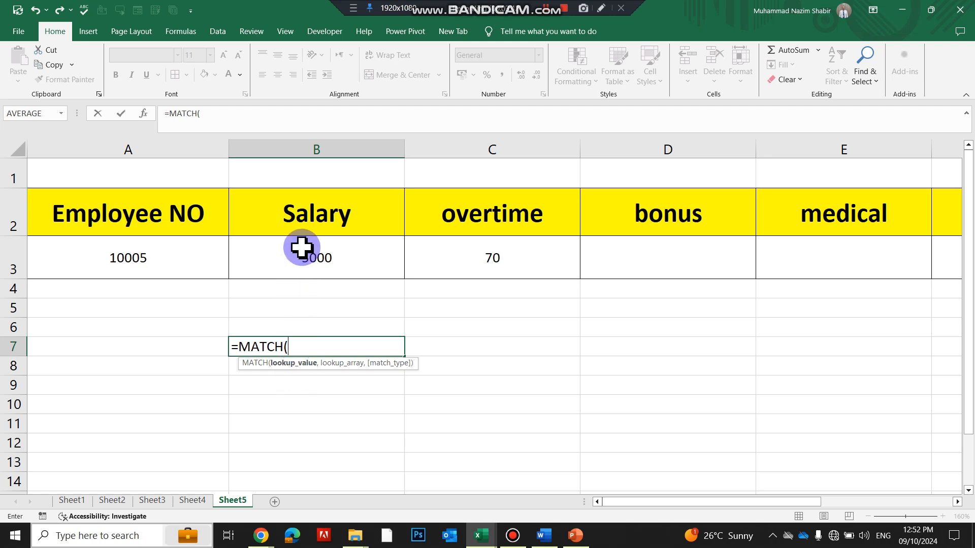
{"action": "left_click", "coordinate": [309, 214]}
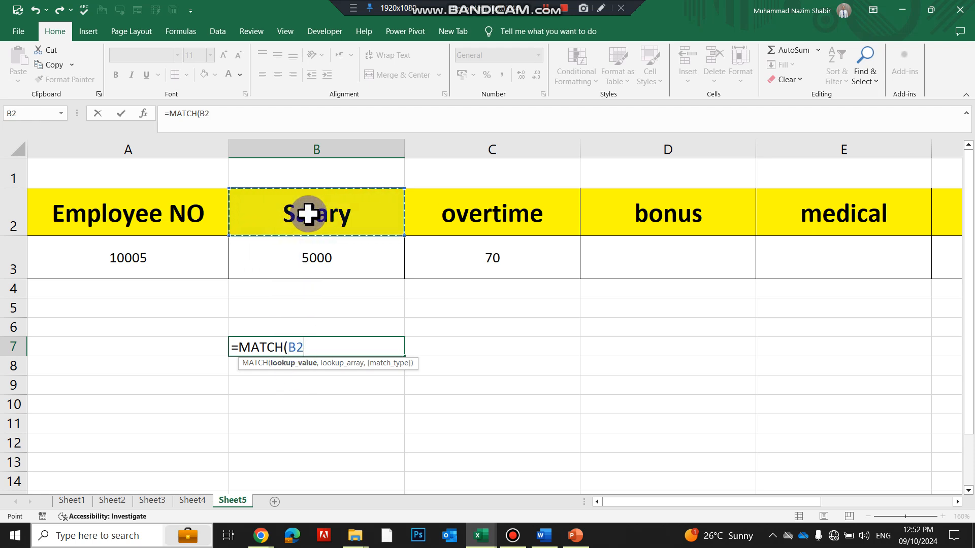
{"action": "type", "text": ","}
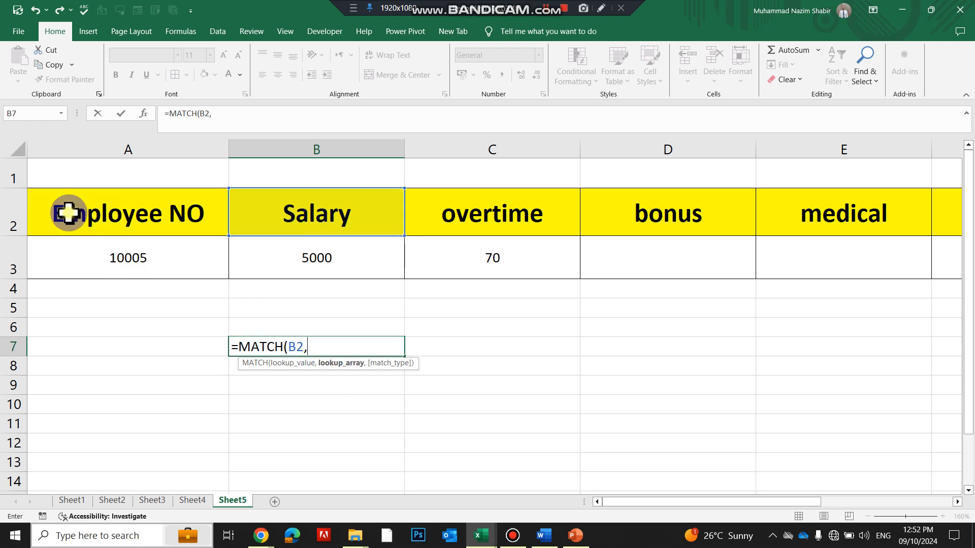
{"action": "left_click_drag", "start_coordinate": [69, 211], "coordinate": [659, 218]}
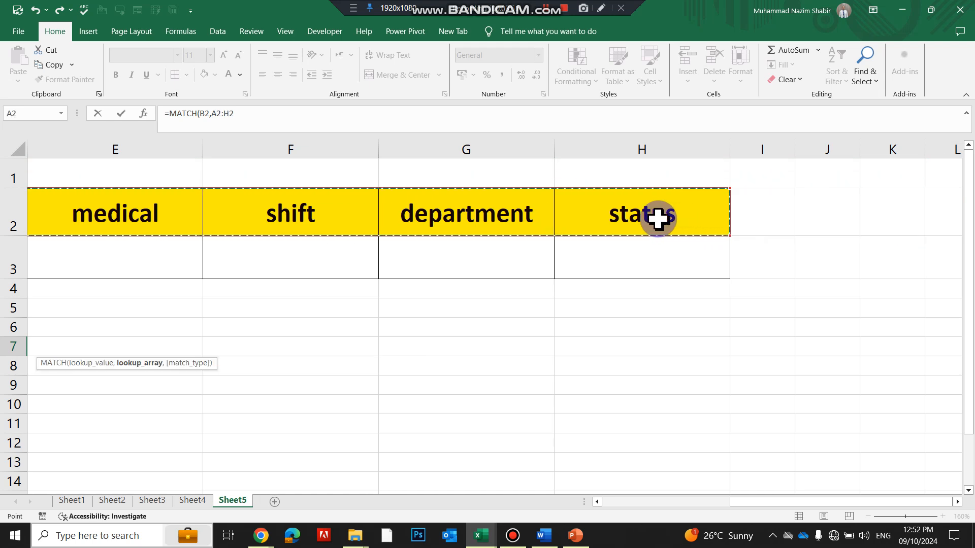
{"action": "type", "text": ","}
{"action": "key", "text": "Down"}
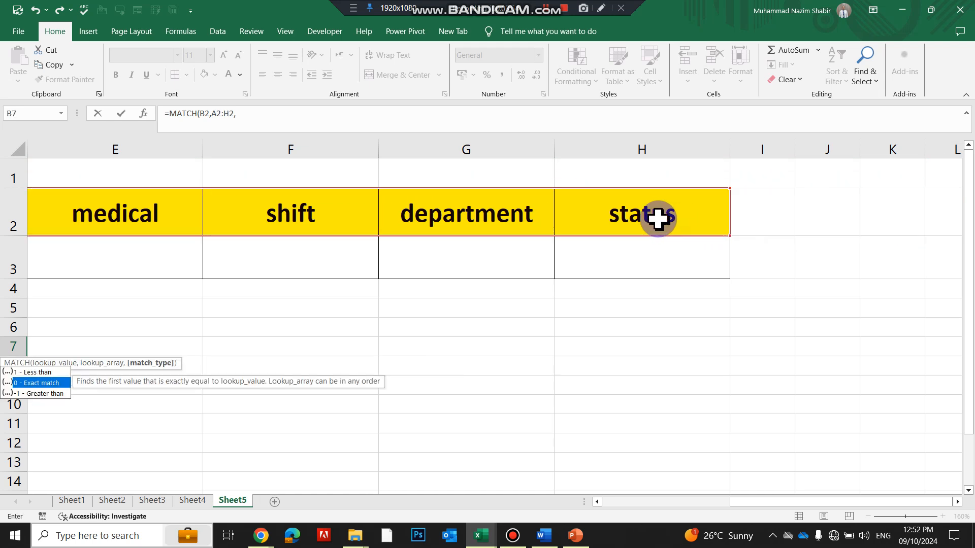
{"action": "key", "text": "Tab"}
{"action": "key", "text": "Return"}
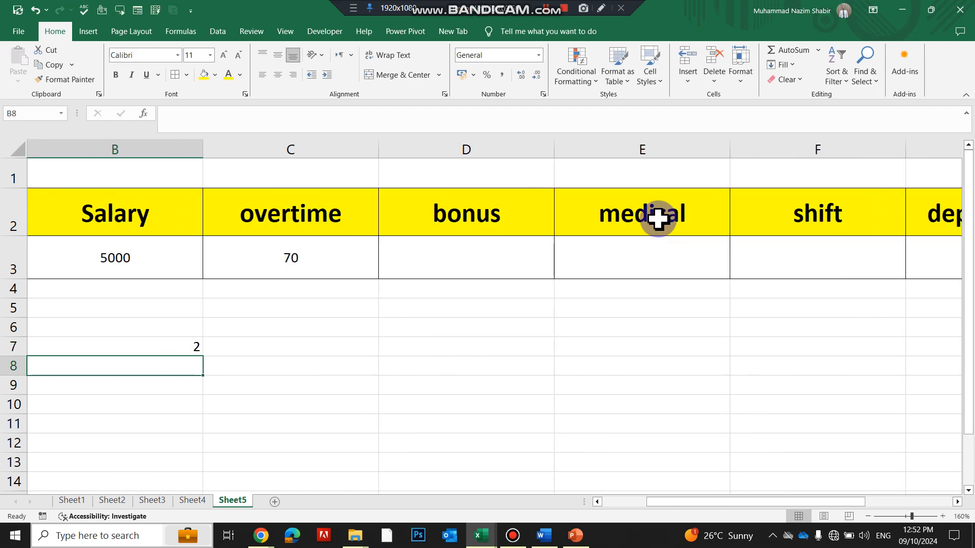
Center the MATCH result in B7 horizontally.
{"action": "left_click_drag", "start_coordinate": [667, 502], "coordinate": [598, 504]}
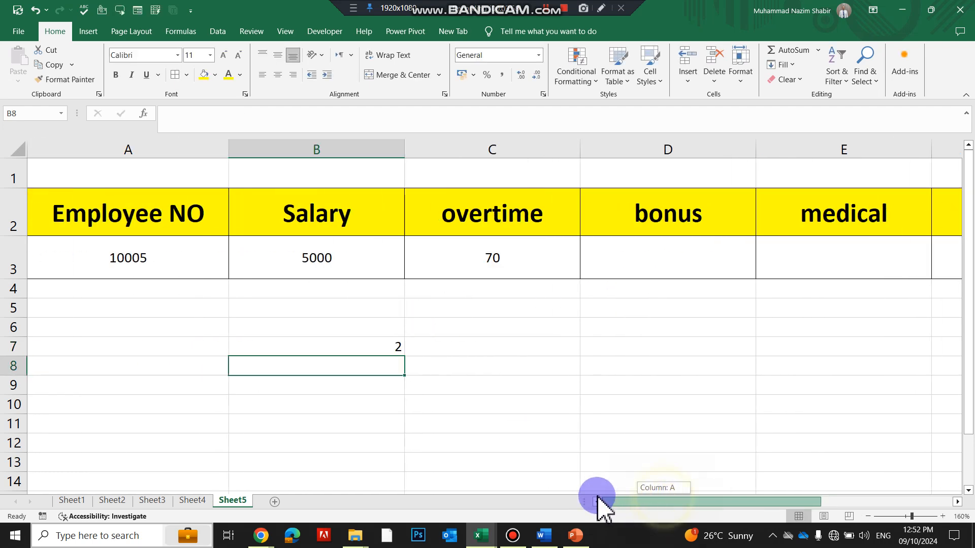
{"action": "left_click", "coordinate": [343, 339]}
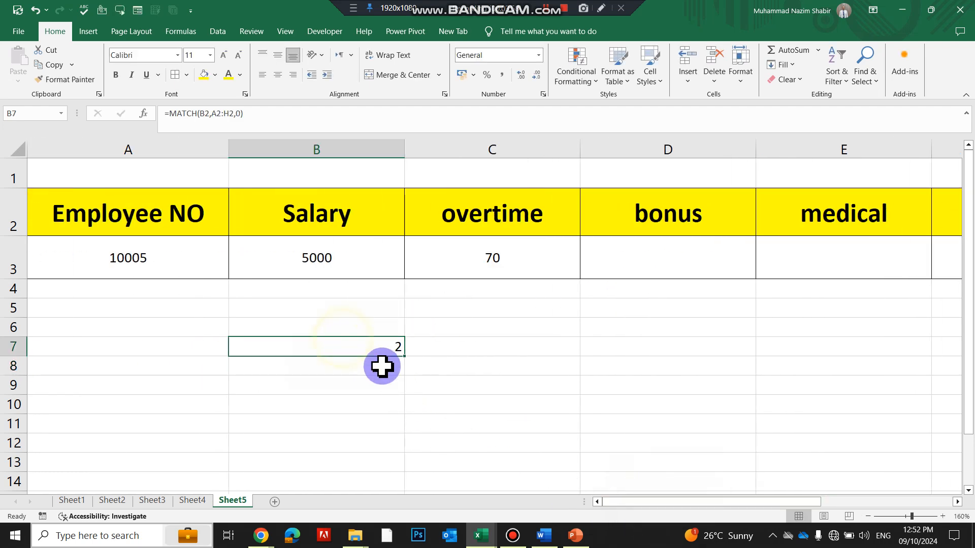
{"action": "left_click", "coordinate": [277, 75]}
{"action": "left_click", "coordinate": [266, 211]}
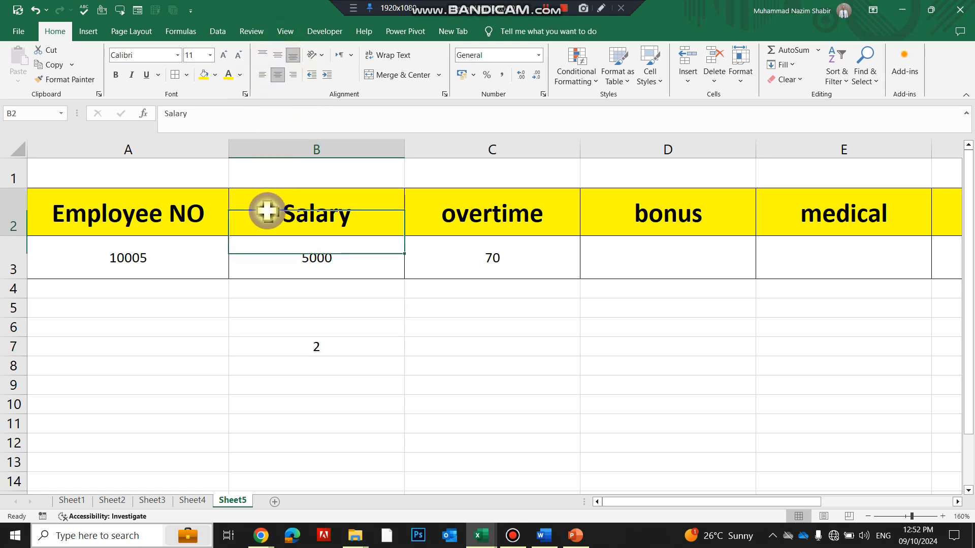
Compare the column index argument of the VLOOKUP formula in B3 with the MATCH formula in B7.
{"action": "scroll", "coordinate": [269, 211], "scroll_direction": "down", "scroll_amount": 3}
{"action": "scroll", "coordinate": [271, 277], "scroll_direction": "up", "scroll_amount": 2}
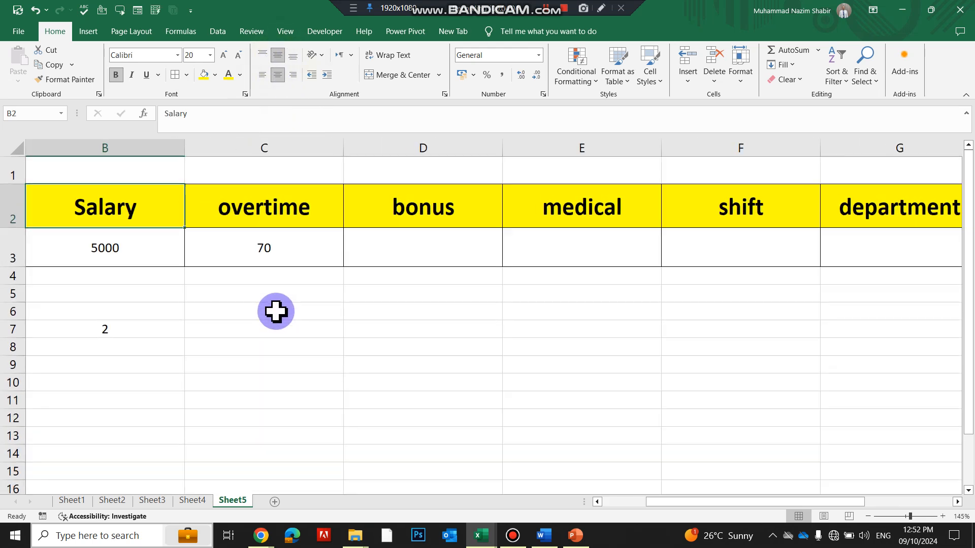
{"action": "left_click_drag", "start_coordinate": [661, 500], "coordinate": [609, 501]}
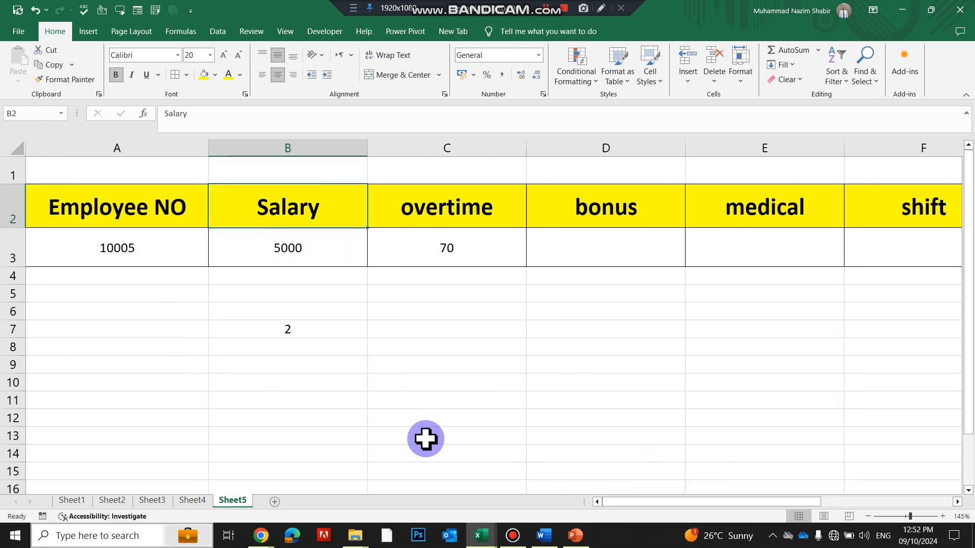
{"action": "double_click", "coordinate": [291, 247]}
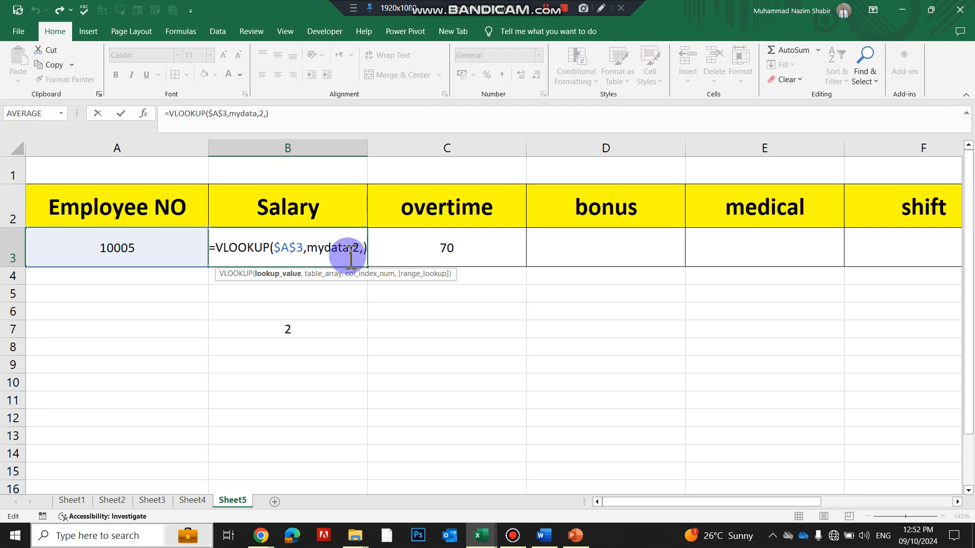
{"action": "key", "text": "Escape"}
{"action": "double_click", "coordinate": [316, 329]}
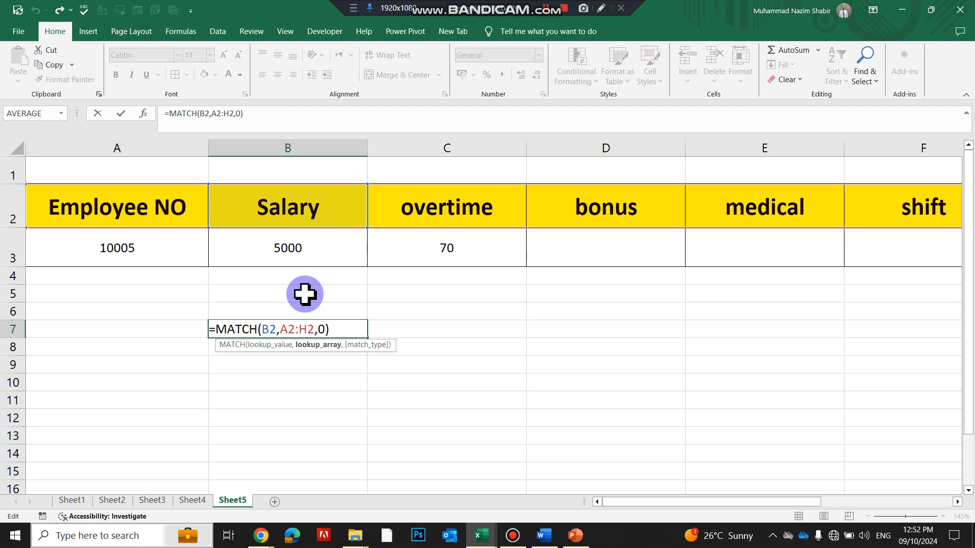
{"action": "key", "text": "Escape"}
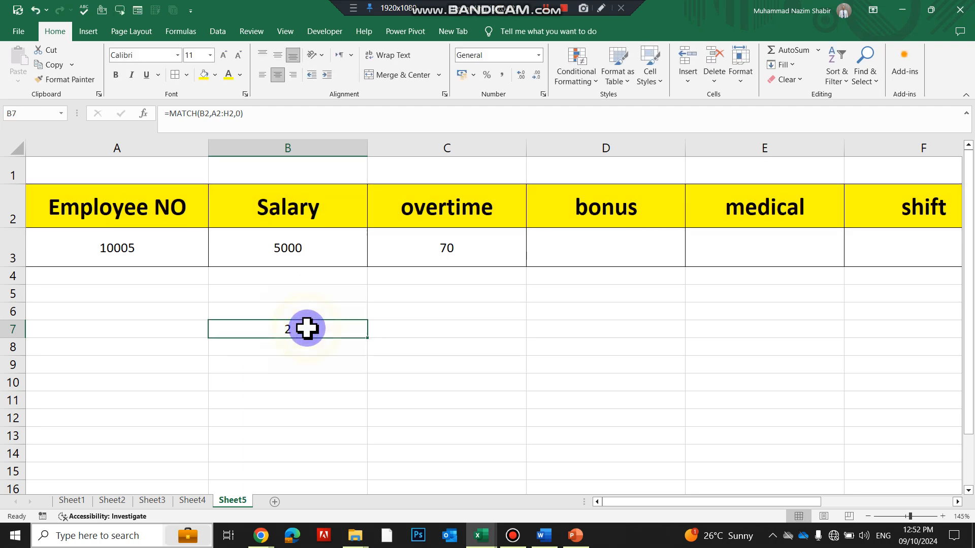
{"action": "double_click", "coordinate": [307, 329]}
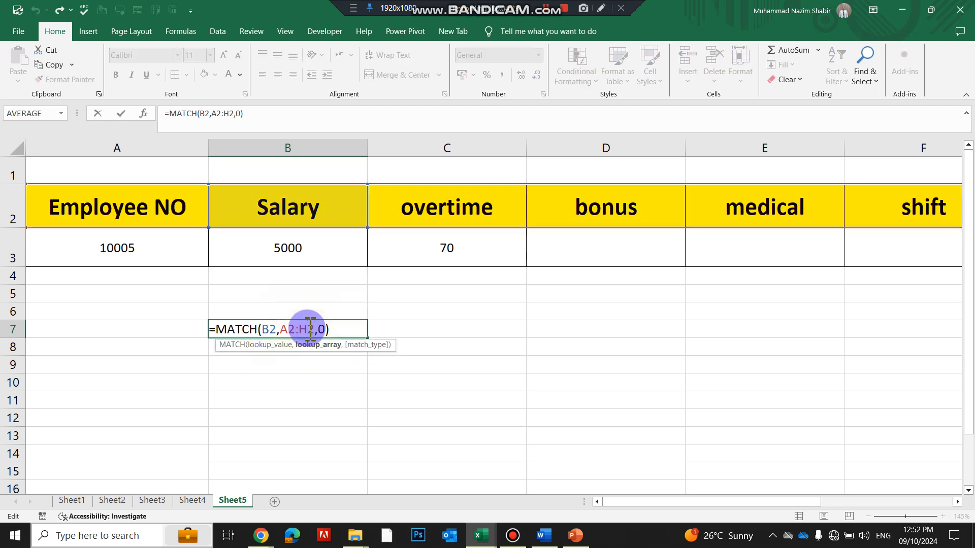
{"action": "key", "text": "Escape"}
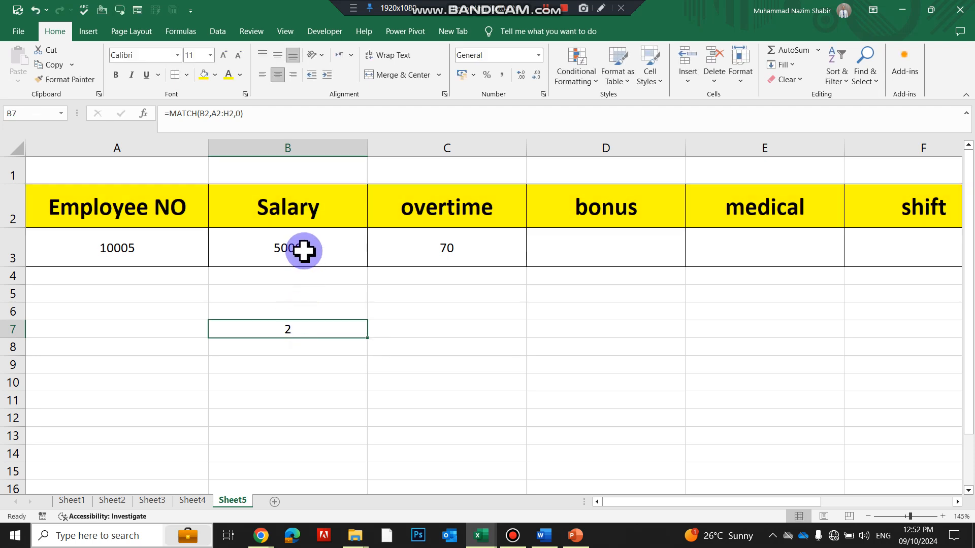
Replace the column index in the Salary VLOOKUP formula in B3 with MATCH(B2,A2:H2,0).
{"action": "double_click", "coordinate": [307, 251]}
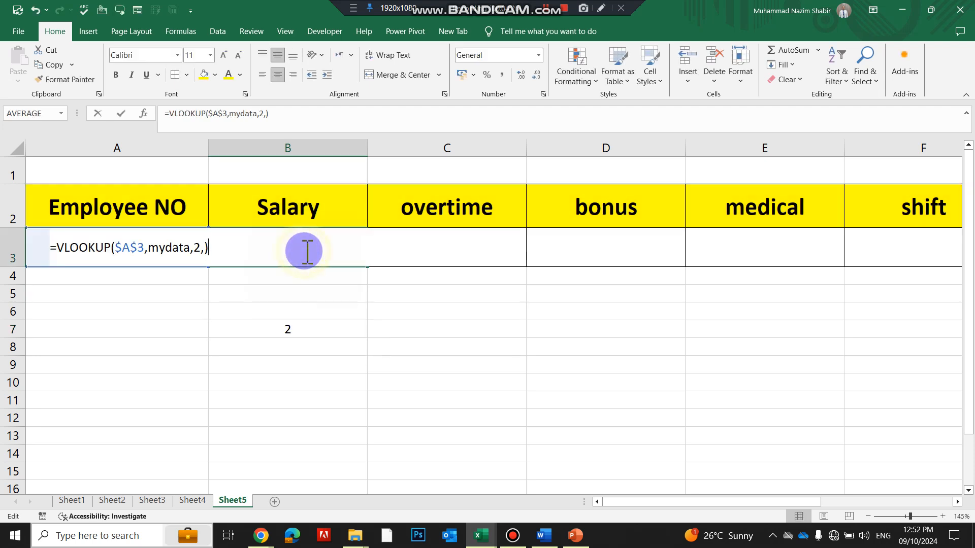
{"action": "left_click", "coordinate": [203, 251]}
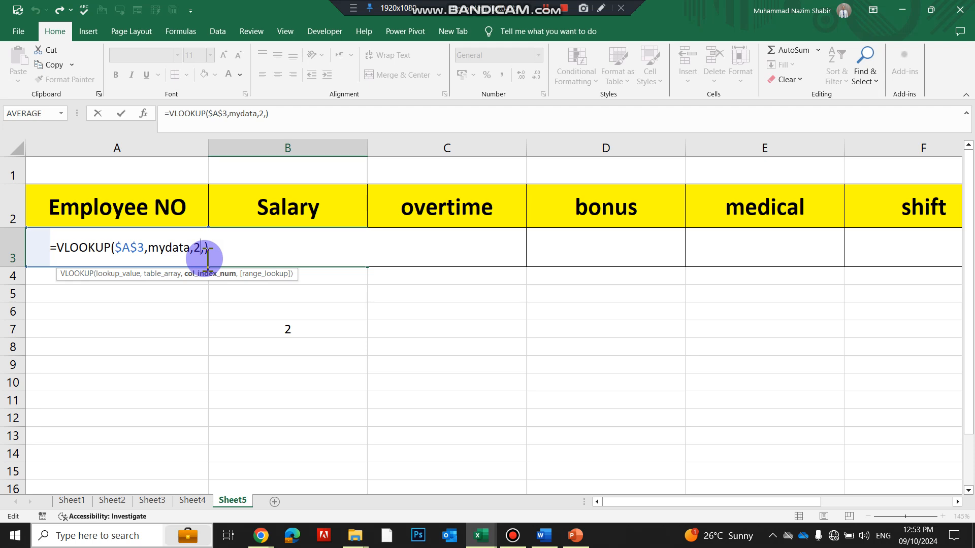
{"action": "type", "text": "match"}
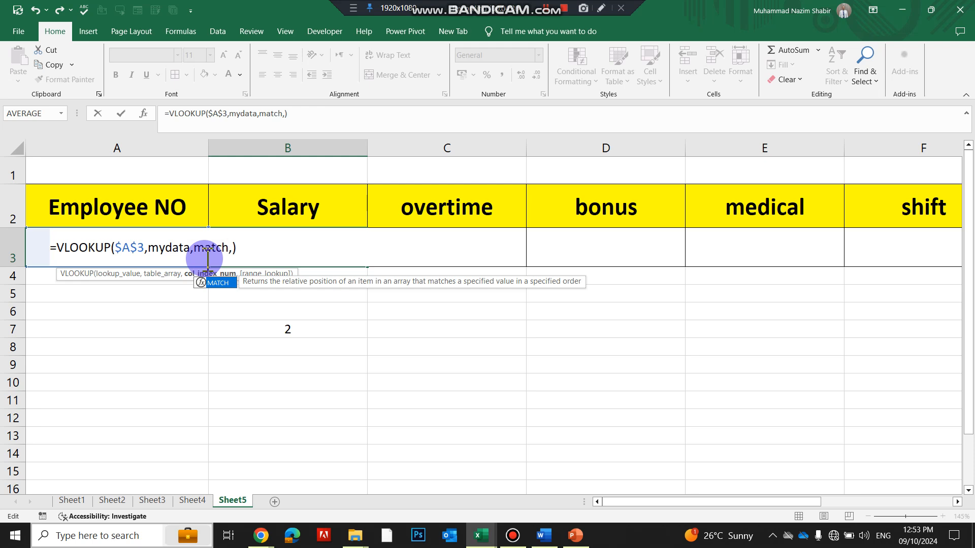
{"action": "key", "text": "Tab"}
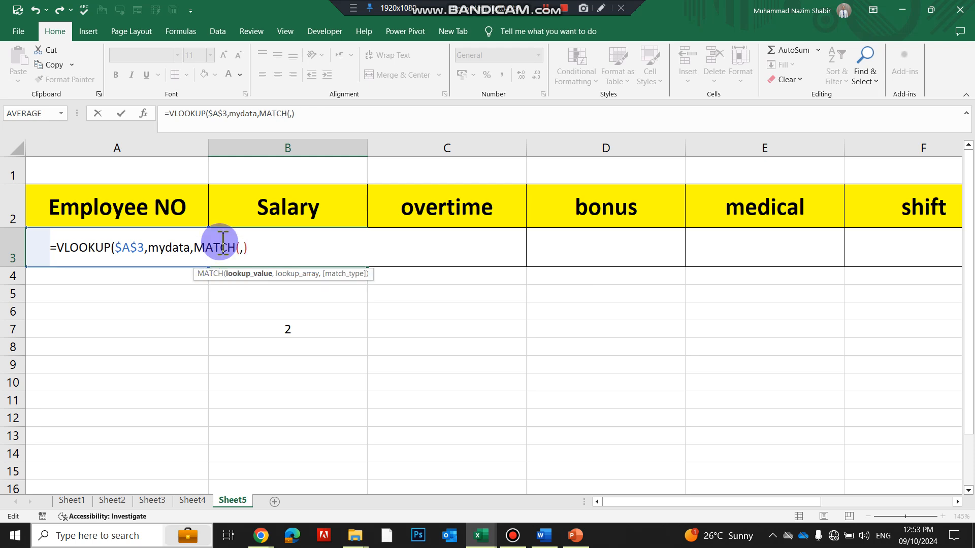
{"action": "left_click", "coordinate": [290, 210]}
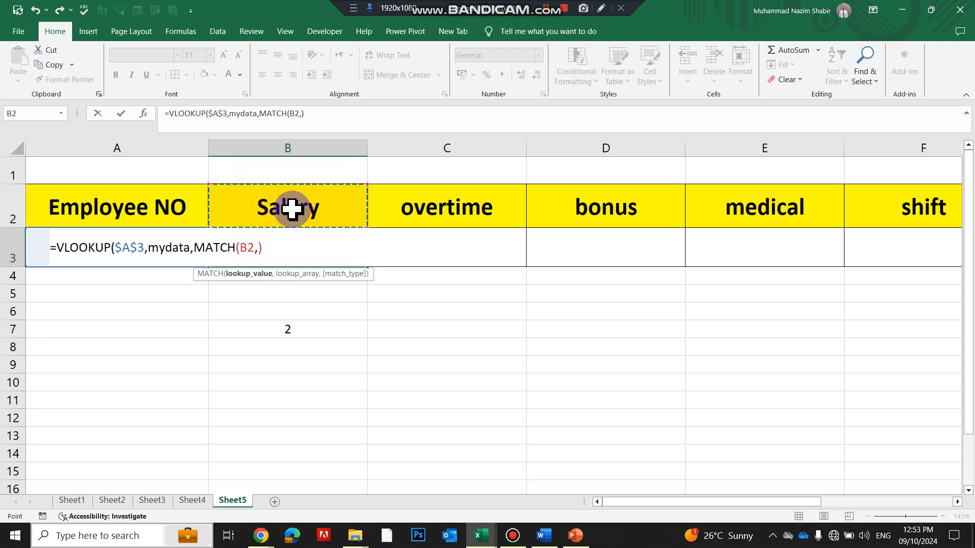
{"action": "type", "text": ","}
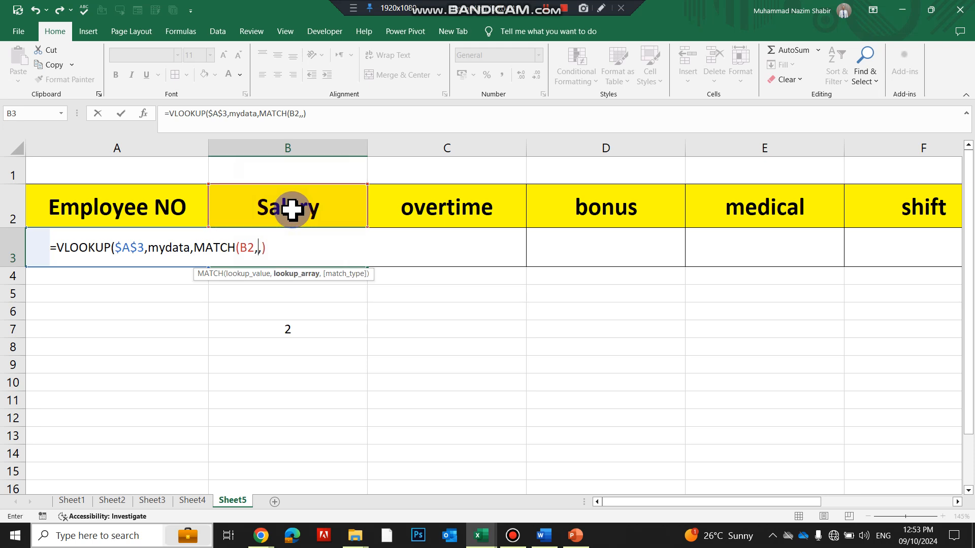
{"action": "left_click", "coordinate": [73, 198]}
{"action": "left_click_drag", "start_coordinate": [73, 198], "coordinate": [616, 216]}
{"action": "type", "text": ","}
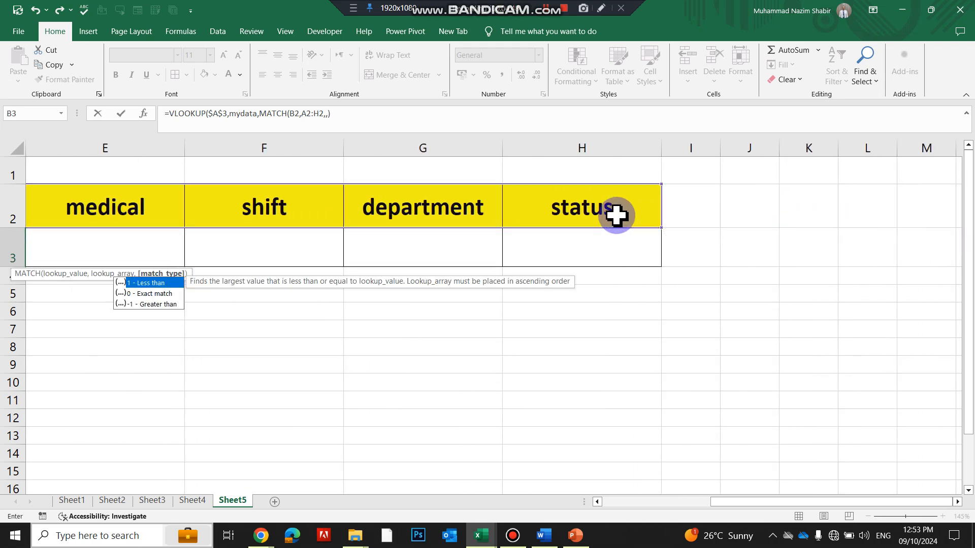
{"action": "key", "text": "Down"}
{"action": "key", "text": "Tab"}
{"action": "key", "text": "Return"}
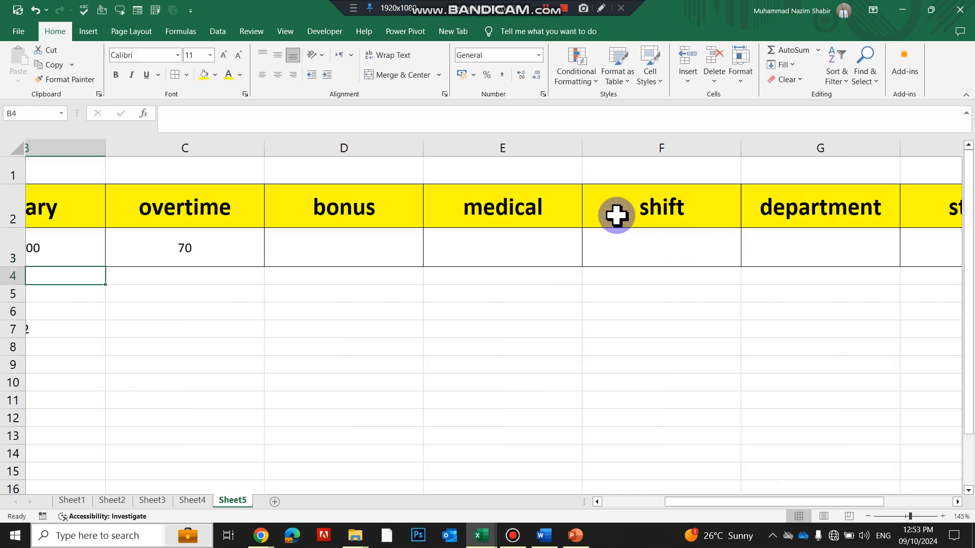
{"action": "left_click", "coordinate": [296, 250]}
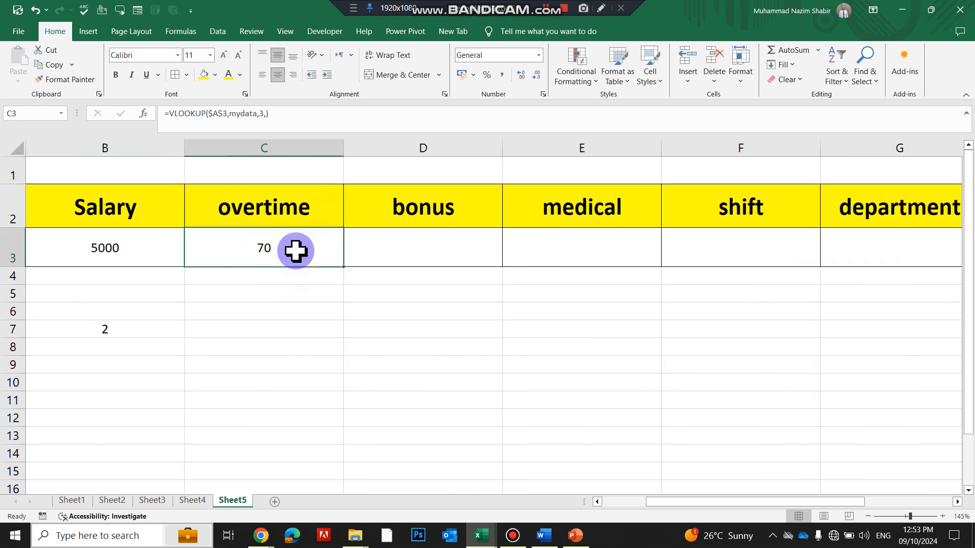
Test the Salary lookup by setting the employee number in A3 to 10001 and then to 10006.
{"action": "left_click", "coordinate": [147, 249]}
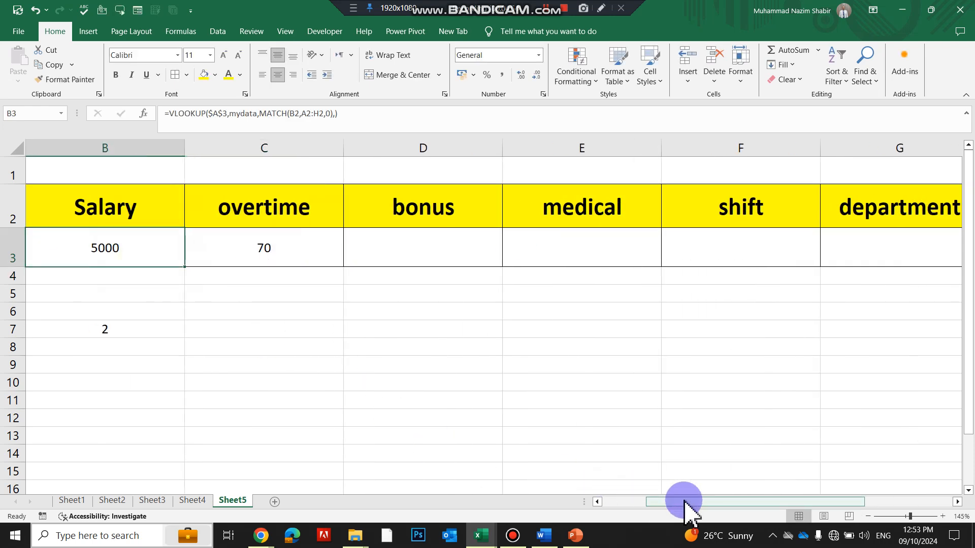
{"action": "left_click_drag", "start_coordinate": [685, 502], "coordinate": [631, 502]}
{"action": "left_click", "coordinate": [137, 241]}
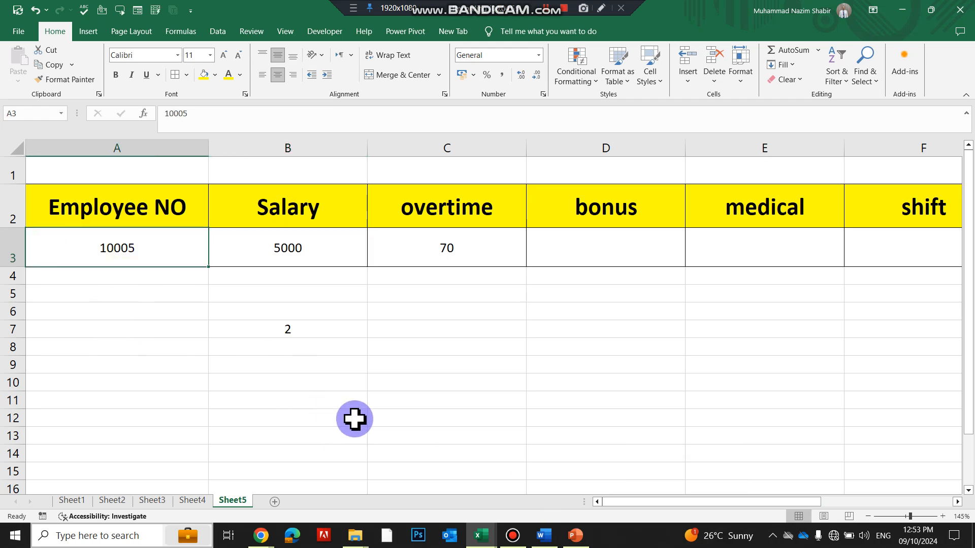
{"action": "type", "text": "1"}
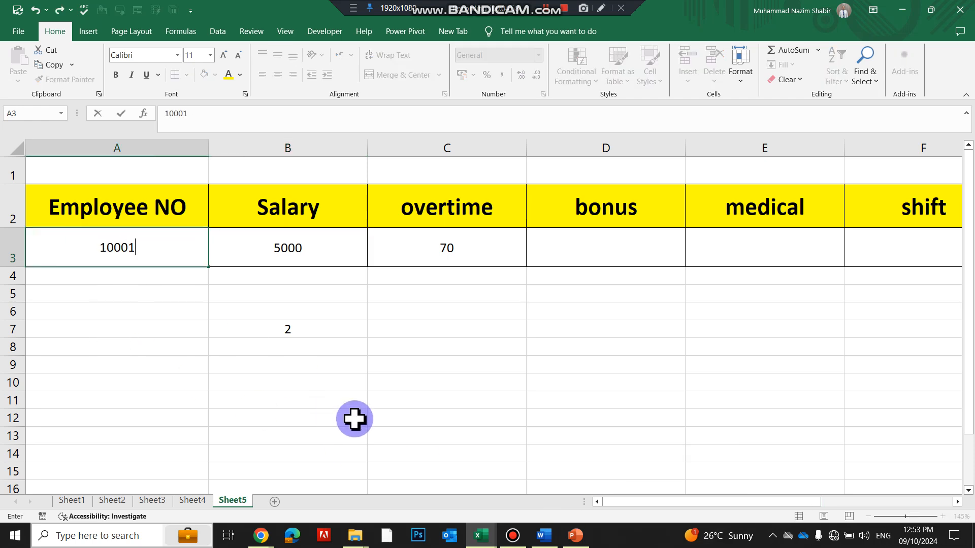
{"action": "key", "text": "Return"}
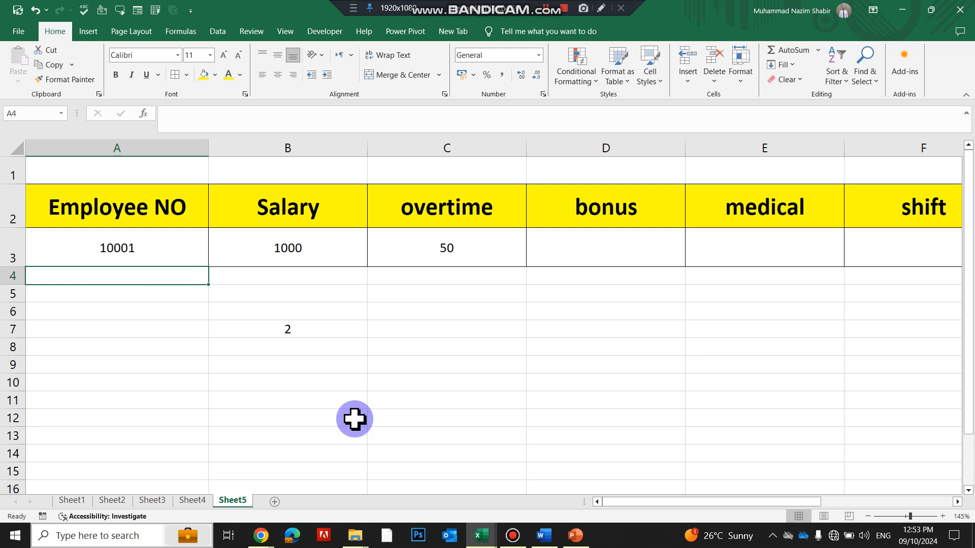
{"action": "left_click", "coordinate": [156, 254]}
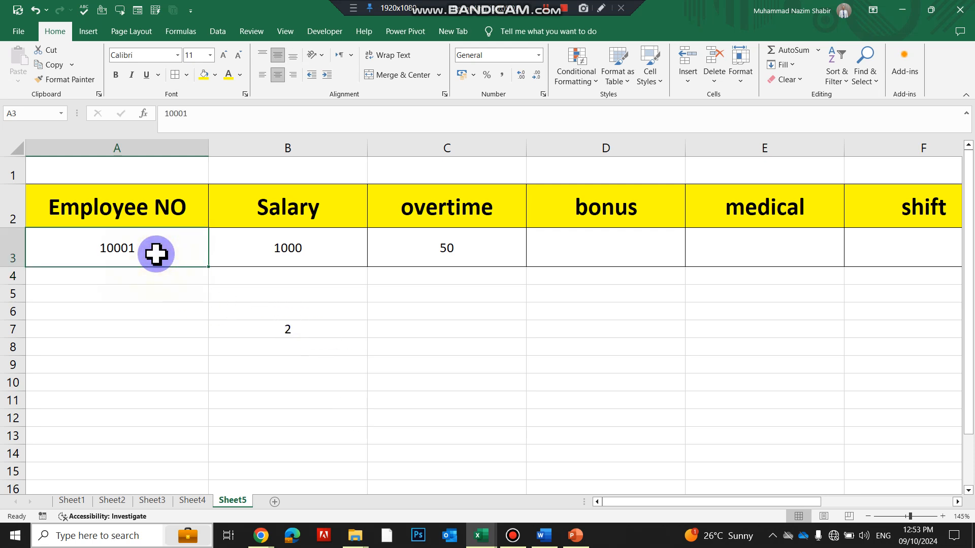
{"action": "type", "text": "1"}
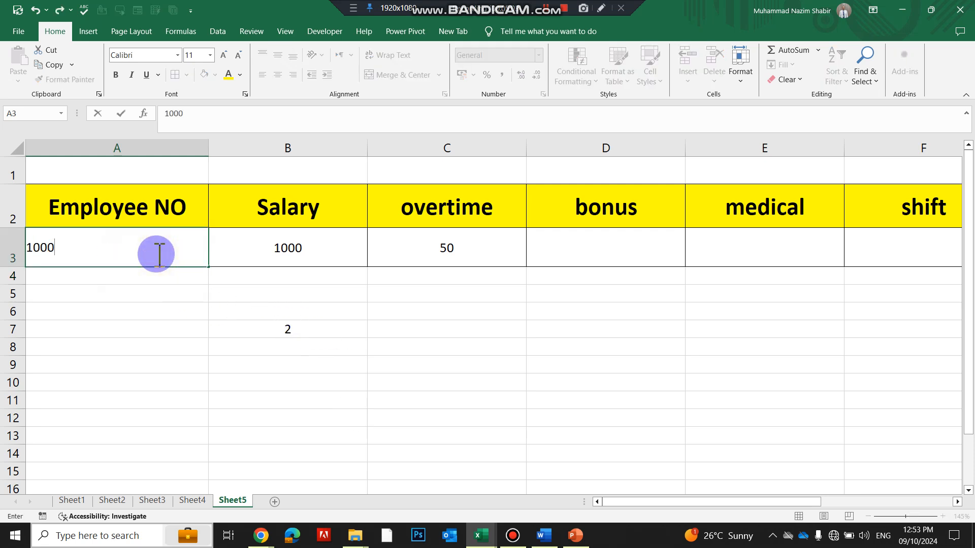
{"action": "key", "text": "Return"}
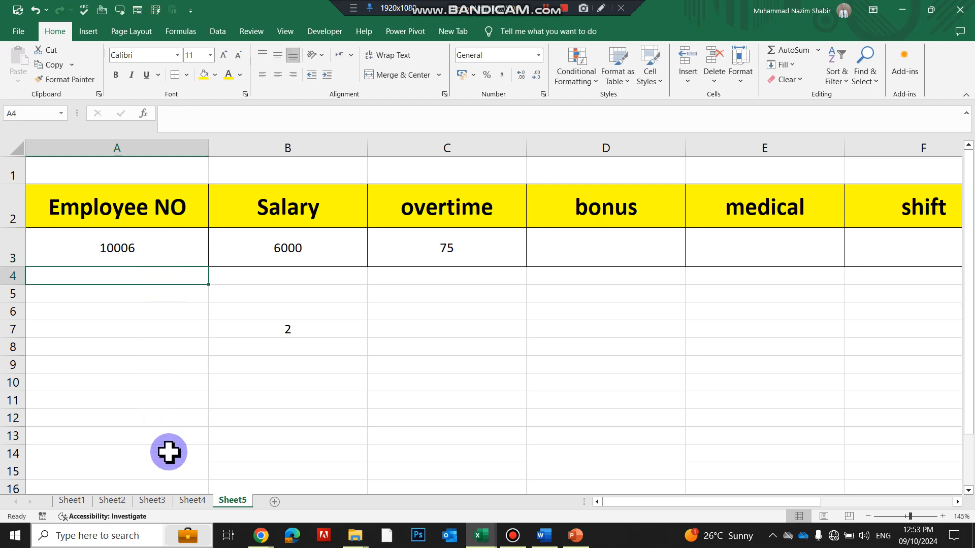
Compare the salary and overtime of employee 10006 in Sheet4 with the lookup results in Sheet5.
{"action": "left_click", "coordinate": [192, 500]}
{"action": "left_click_drag", "start_coordinate": [64, 315], "coordinate": [178, 319]}
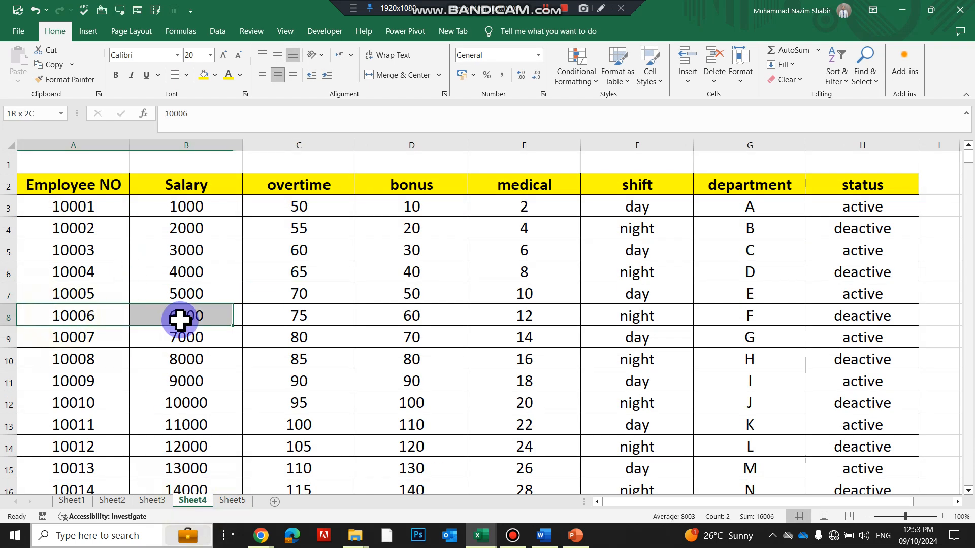
{"action": "left_click", "coordinate": [270, 317]}
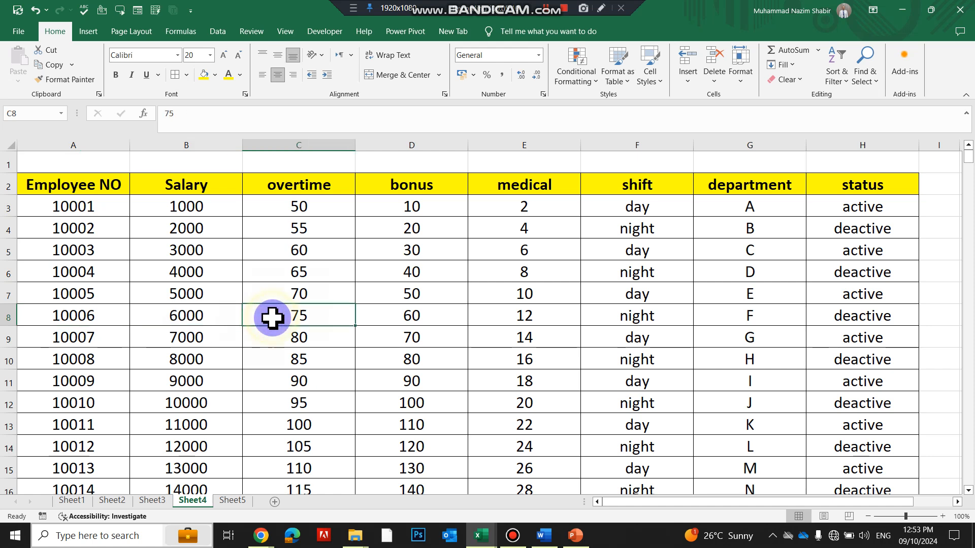
{"action": "left_click", "coordinate": [238, 500]}
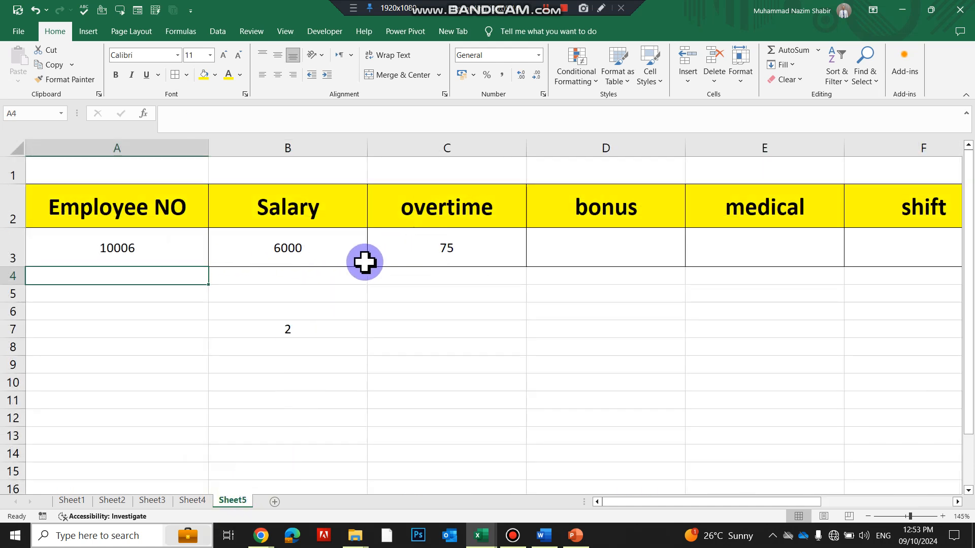
Make the MATCH lookup array in the Salary formula in B3 absolute as $A$2:$H$2.
{"action": "left_click", "coordinate": [429, 252]}
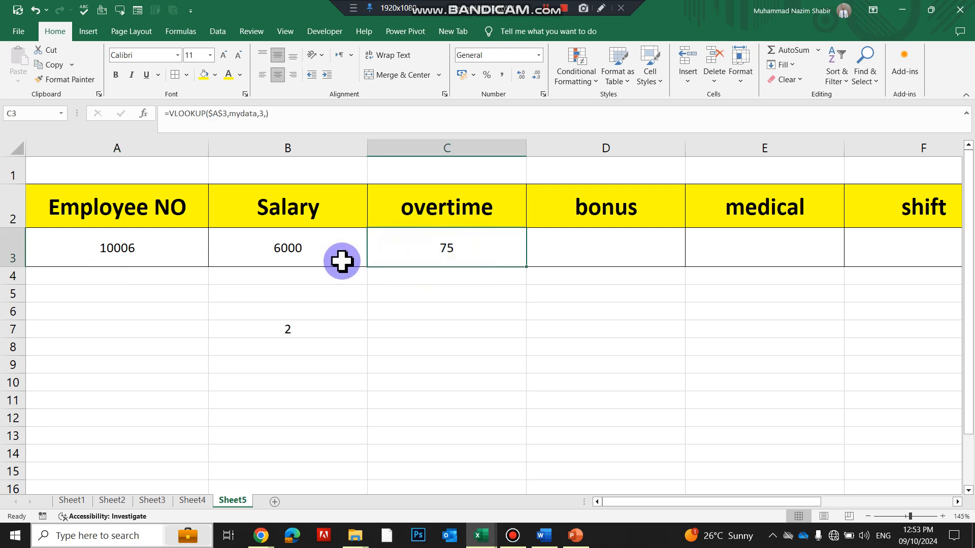
{"action": "left_click", "coordinate": [320, 252]}
{"action": "double_click", "coordinate": [326, 249]}
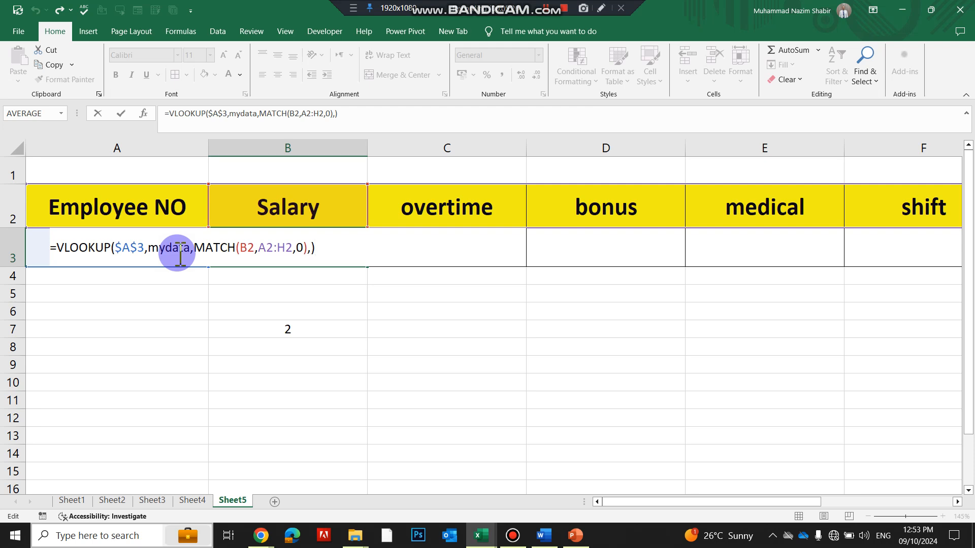
{"action": "left_click_drag", "start_coordinate": [266, 248], "coordinate": [288, 247]}
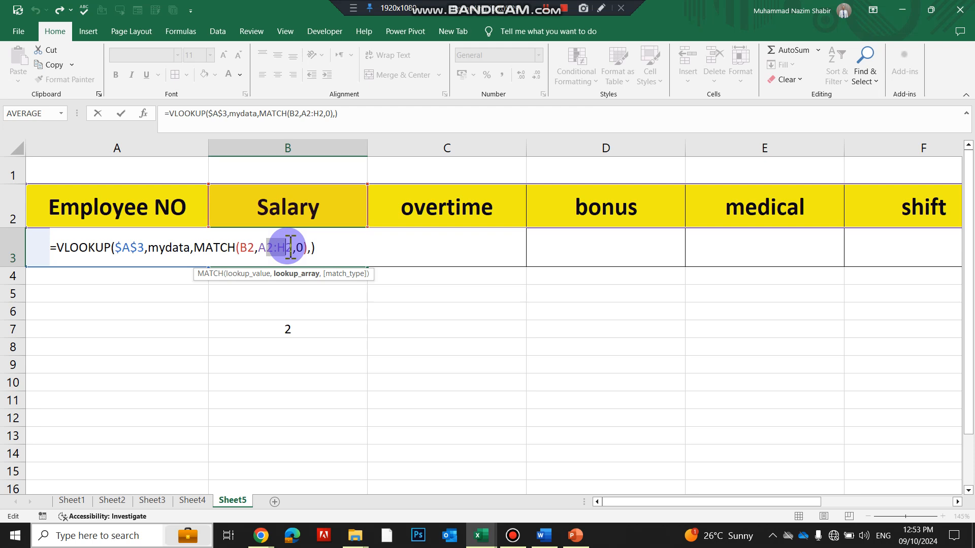
{"action": "key", "text": "F4"}
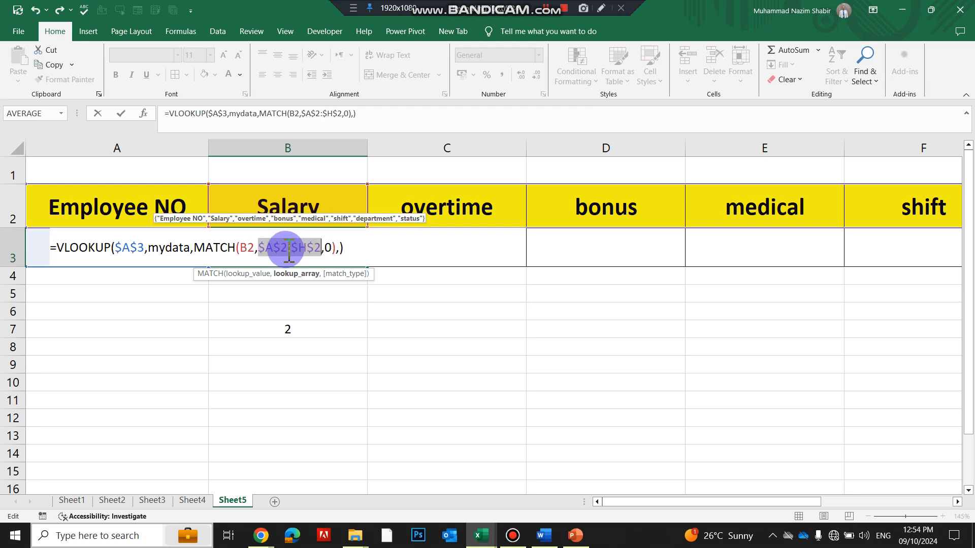
{"action": "key", "text": "Return"}
Fill the Salary lookup formula from B3 across to H3, and clear the helper MATCH formula from B7.
{"action": "left_click", "coordinate": [286, 249]}
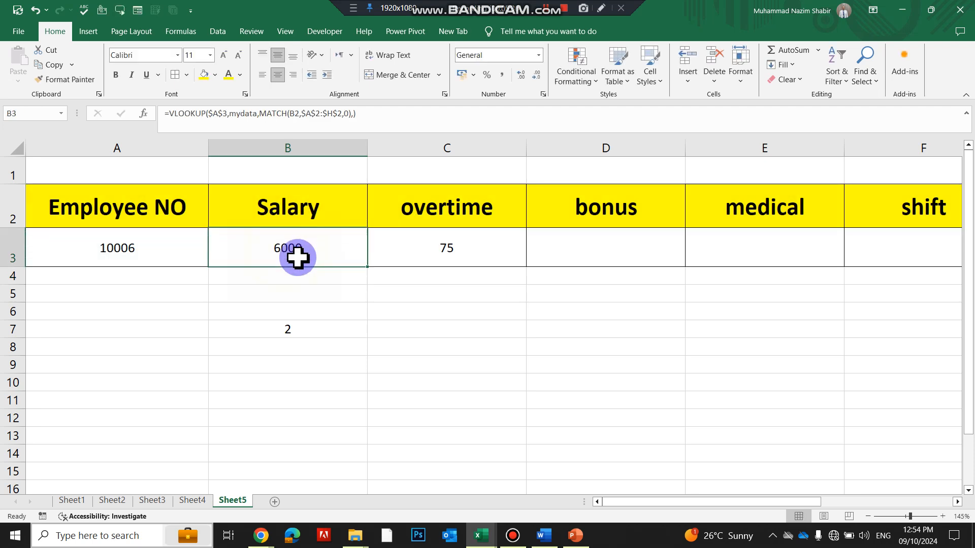
{"action": "left_click_drag", "start_coordinate": [368, 268], "coordinate": [746, 246]}
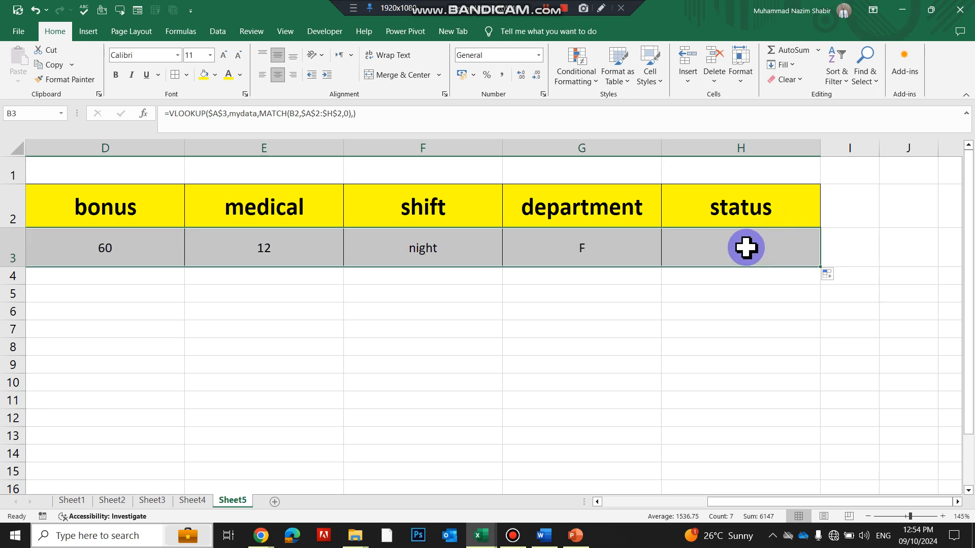
{"action": "left_click_drag", "start_coordinate": [822, 504], "coordinate": [642, 506]}
{"action": "scroll", "coordinate": [689, 489], "scroll_direction": "down", "scroll_amount": 2}
{"action": "scroll", "coordinate": [642, 506], "scroll_direction": "down", "scroll_amount": 1}
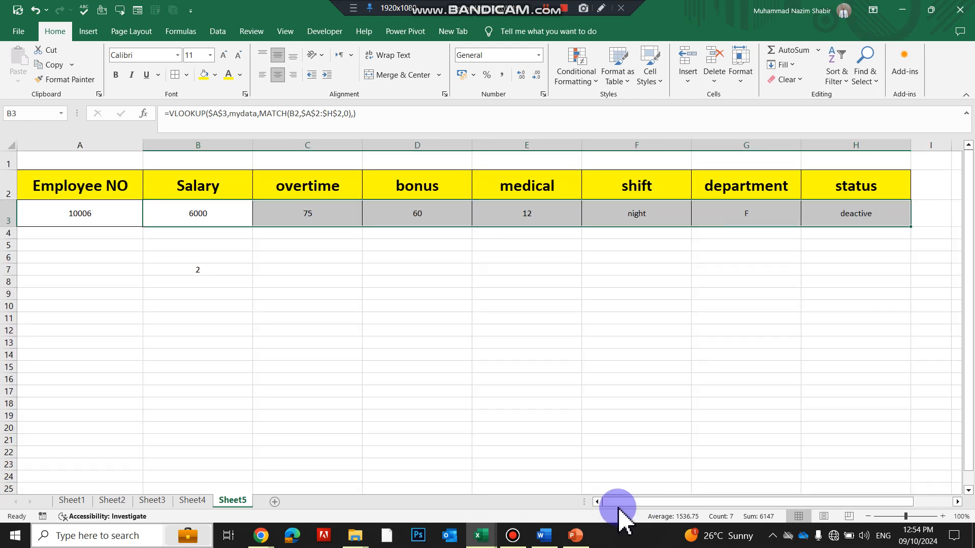
{"action": "left_click", "coordinate": [201, 269]}
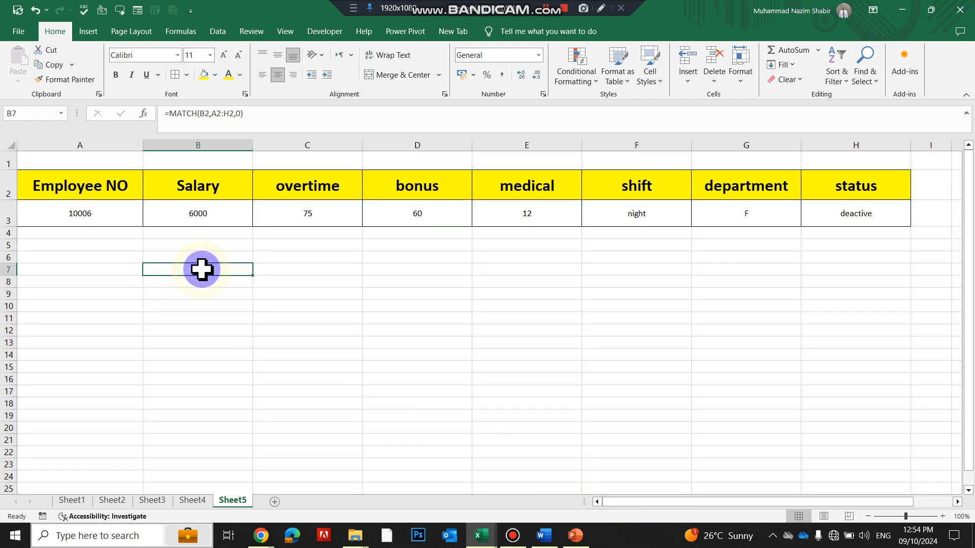
{"action": "key", "text": "Delete"}
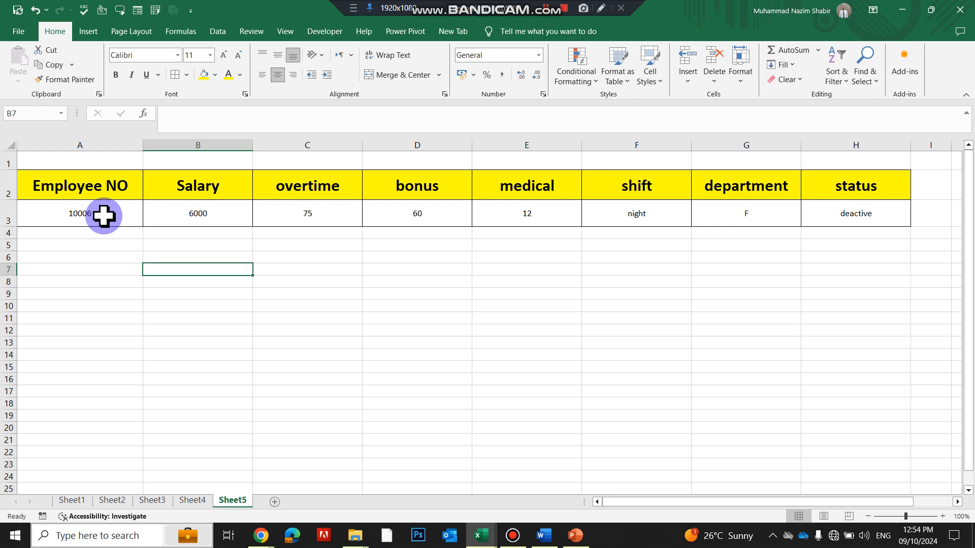
Review the lookup formulas across row 3 from Salary to status.
{"action": "left_click", "coordinate": [123, 218]}
{"action": "left_click", "coordinate": [190, 217]}
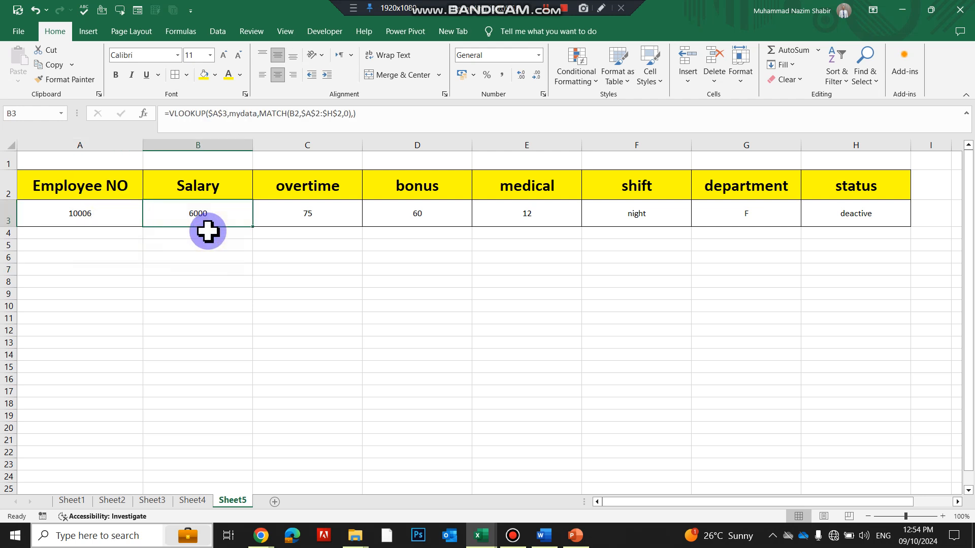
{"action": "left_click", "coordinate": [290, 220]}
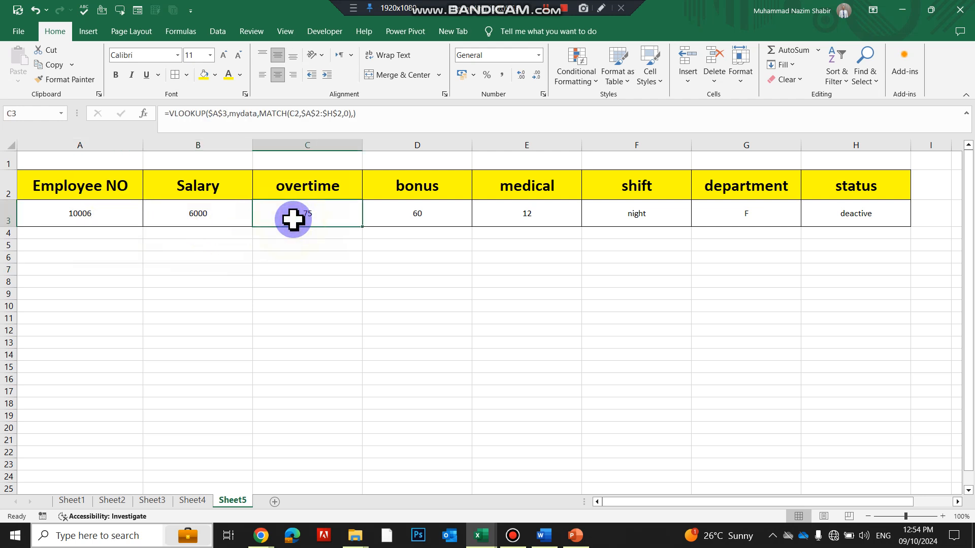
{"action": "left_click", "coordinate": [423, 211]}
{"action": "left_click", "coordinate": [529, 209]}
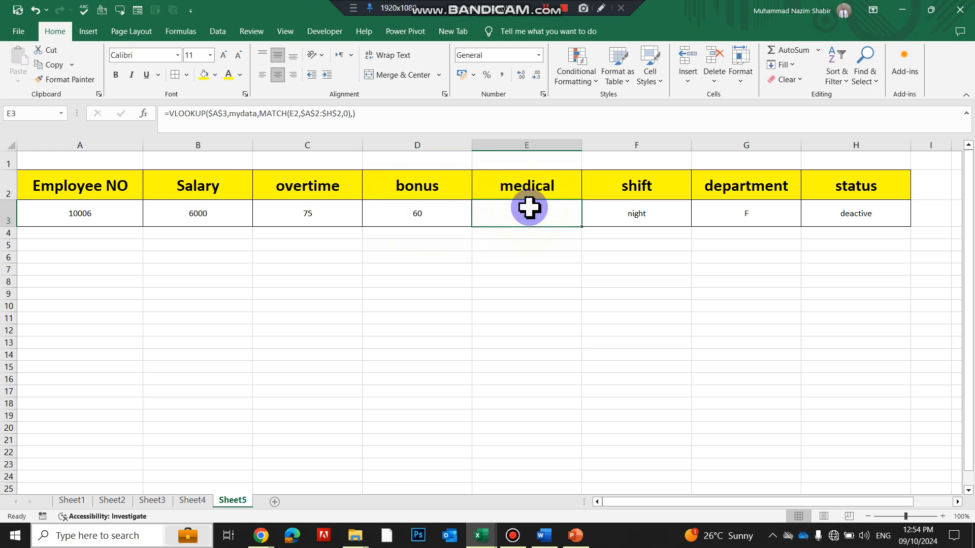
{"action": "left_click", "coordinate": [633, 211]}
{"action": "left_click", "coordinate": [749, 211]}
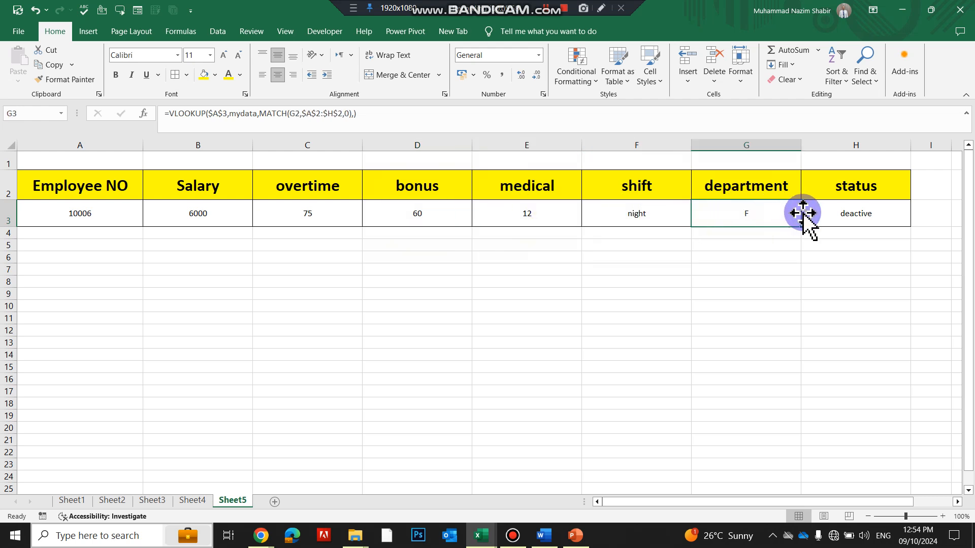
{"action": "left_click", "coordinate": [856, 210]}
Increase the font size of the lookup row A3:H3 to 22.
{"action": "left_click_drag", "start_coordinate": [70, 222], "coordinate": [890, 207]}
{"action": "left_click", "coordinate": [224, 55]}
{"action": "left_click", "coordinate": [223, 56]}
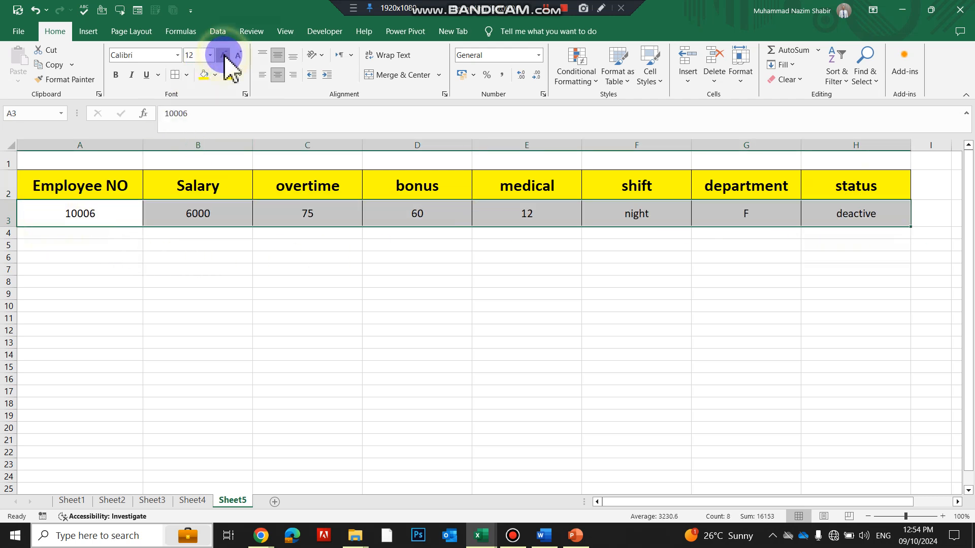
{"action": "left_click", "coordinate": [224, 56]}
{"action": "left_click", "coordinate": [224, 56]}
{"action": "left_click", "coordinate": [224, 56]}
{"action": "left_click", "coordinate": [224, 56]}
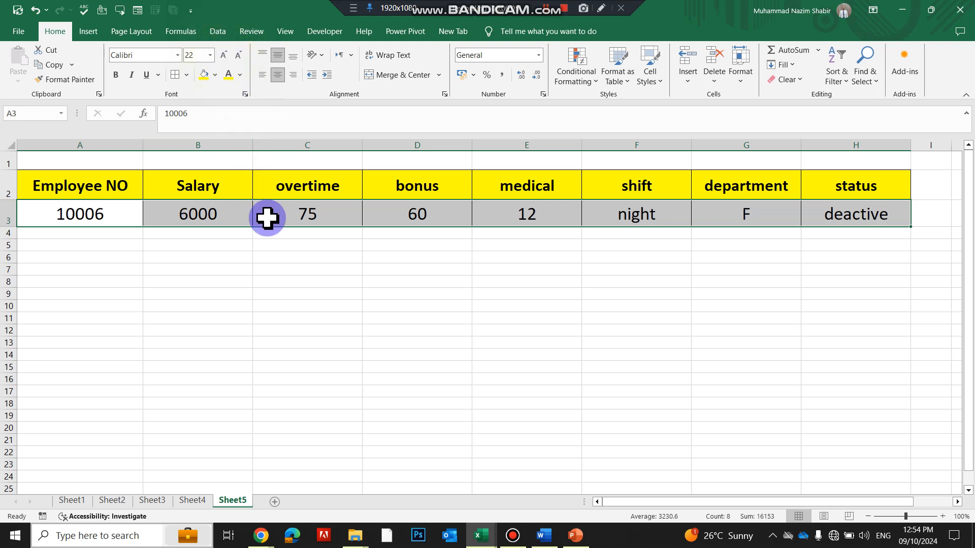
{"action": "left_click", "coordinate": [276, 307]}
Test the completed lookup row by setting the employee number in A3 to 10007, 100010 and 10008 in turn.
{"action": "left_click", "coordinate": [96, 218]}
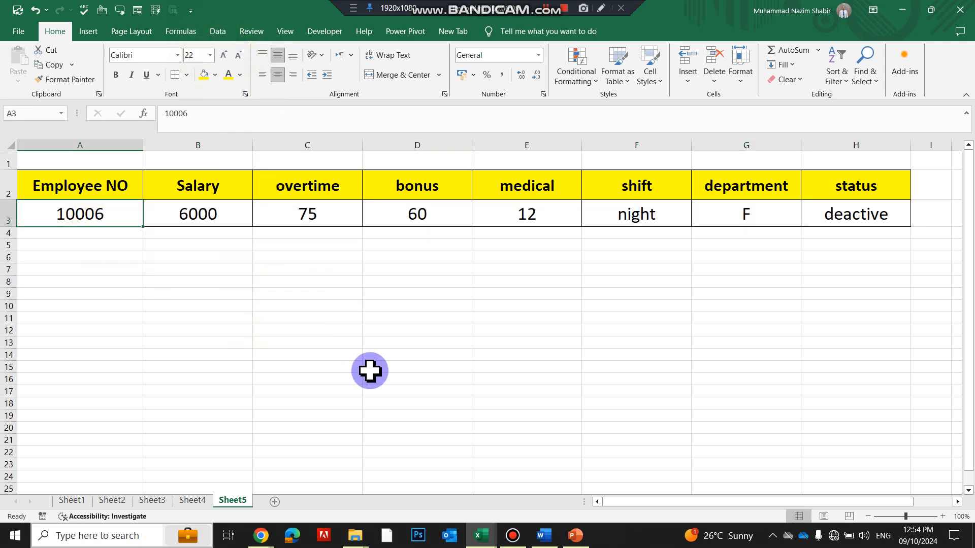
{"action": "type", "text": "100"}
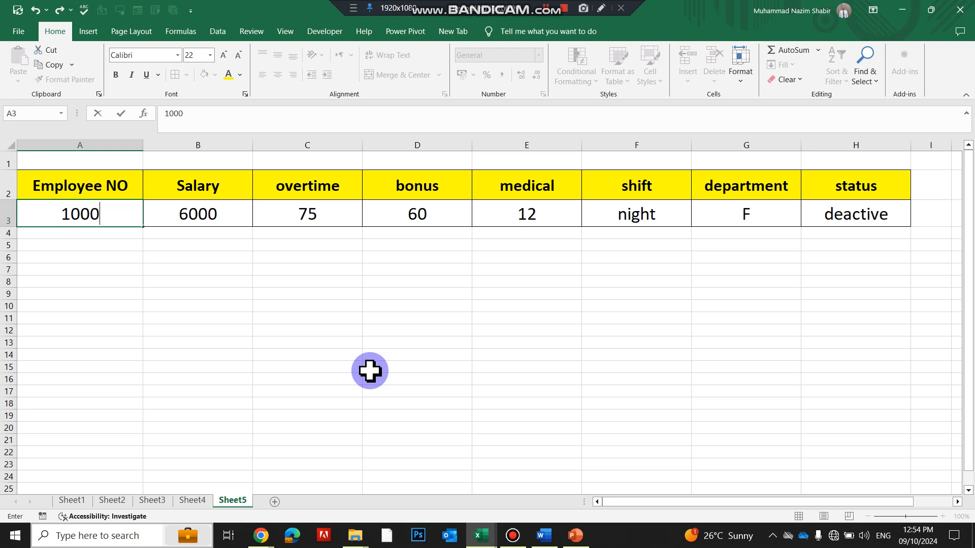
{"action": "key", "text": "Return"}
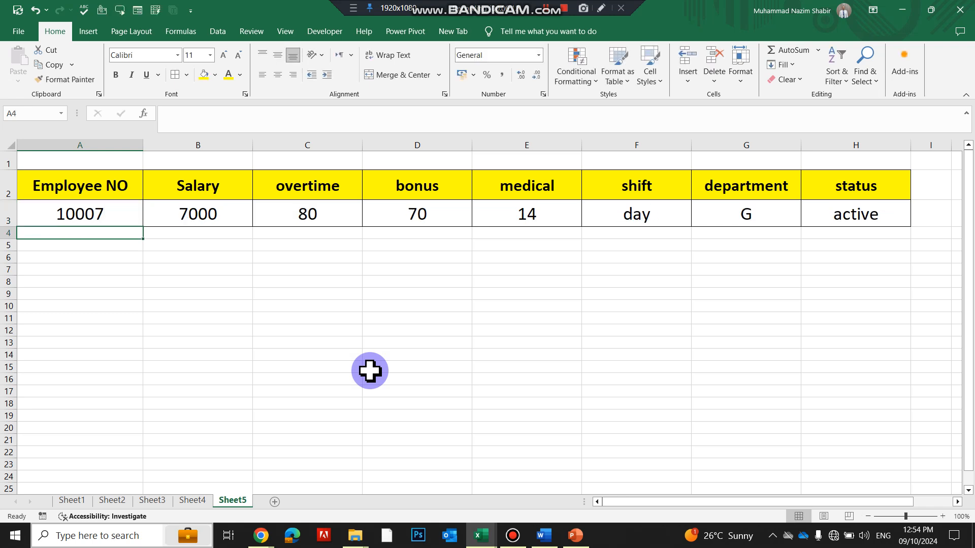
{"action": "key", "text": "Up"}
{"action": "type", "text": "1"}
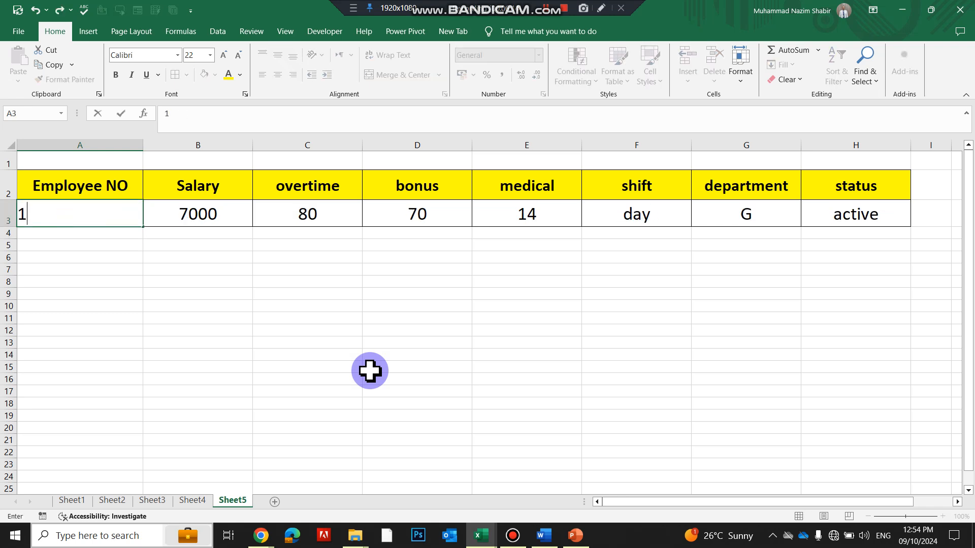
{"action": "type", "text": "00010"}
{"action": "key", "text": "Return"}
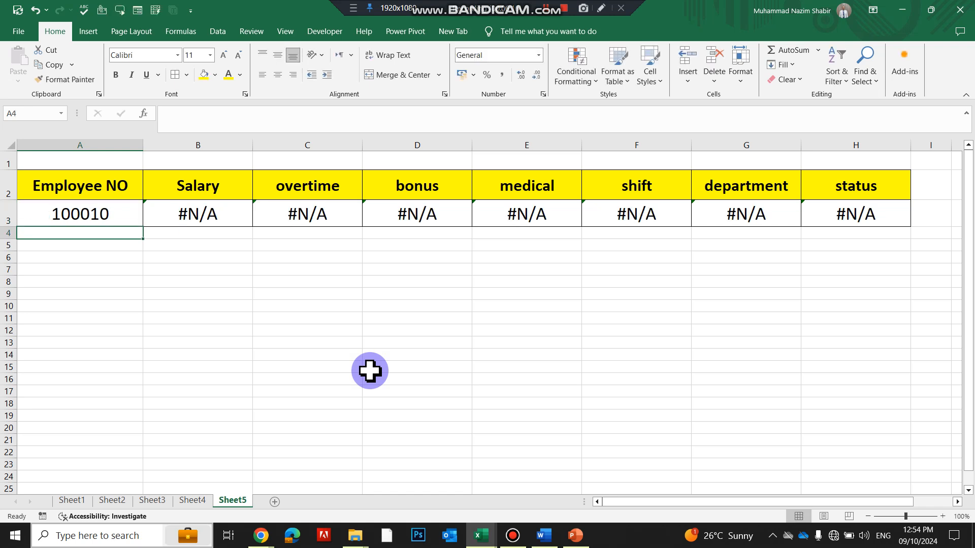
{"action": "key", "text": "Up"}
{"action": "type", "text": "1000"}
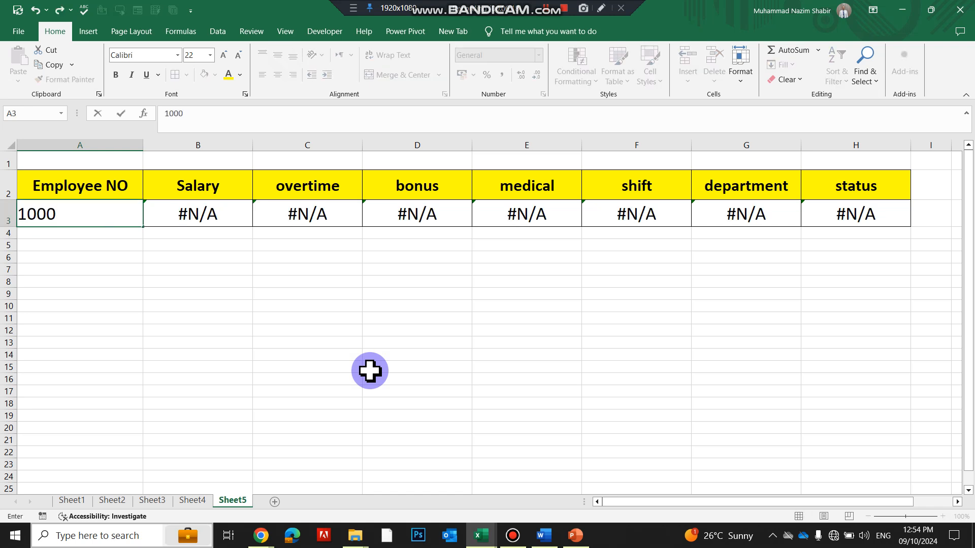
{"action": "type", "text": "8"}
{"action": "key", "text": "Return"}
Set the employee number in A3 to 10011.
{"action": "key", "text": "Up"}
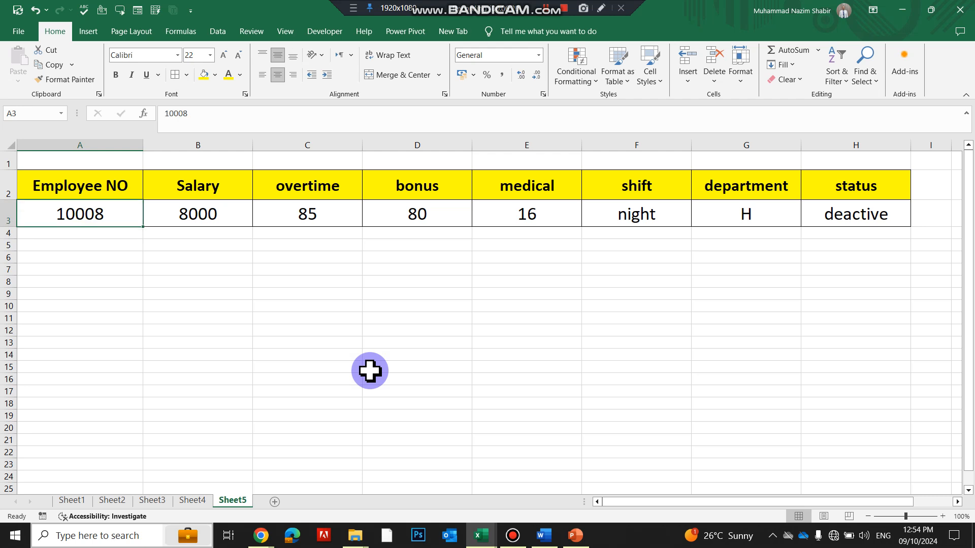
{"action": "type", "text": "11"}
{"action": "key", "text": "Return"}
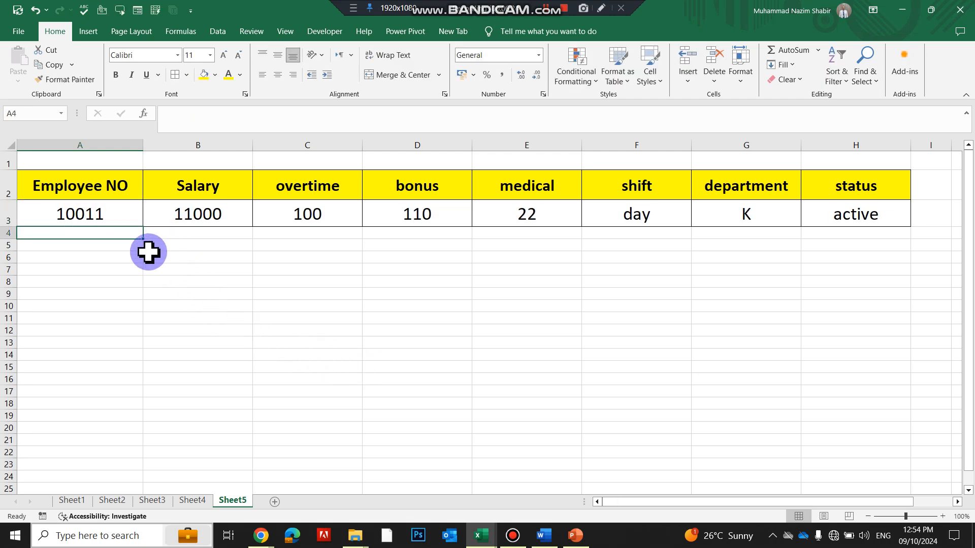
Compare employee 10011's record in Sheet4, from Salary to status, with the lookup row A3:H3 in Sheet5.
{"action": "left_click", "coordinate": [194, 501]}
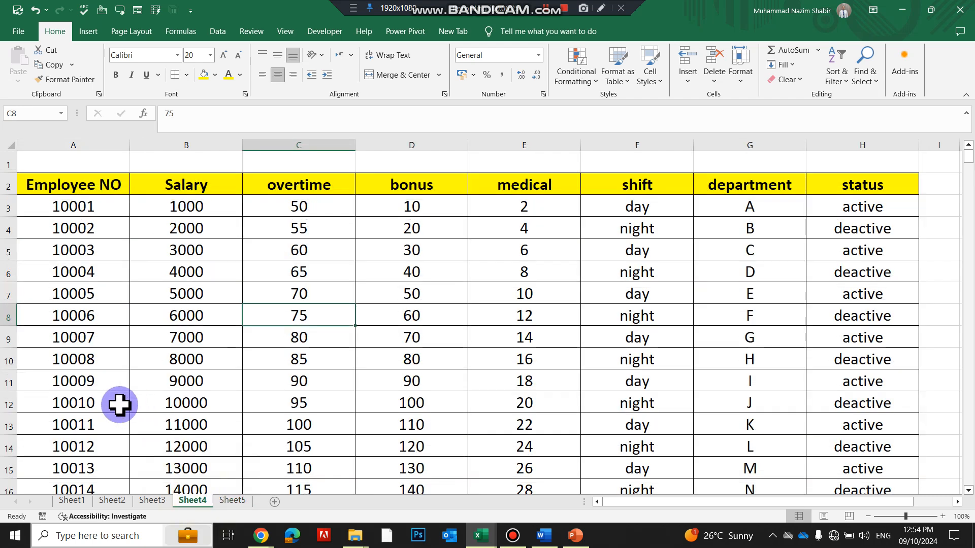
{"action": "left_click", "coordinate": [64, 426]}
{"action": "left_click", "coordinate": [172, 426]}
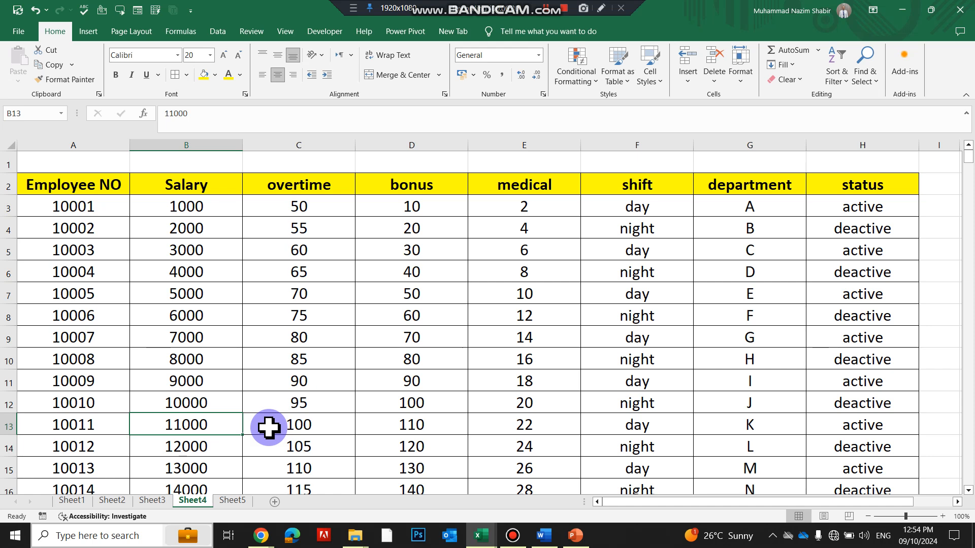
{"action": "left_click", "coordinate": [305, 430]}
{"action": "left_click", "coordinate": [426, 426]}
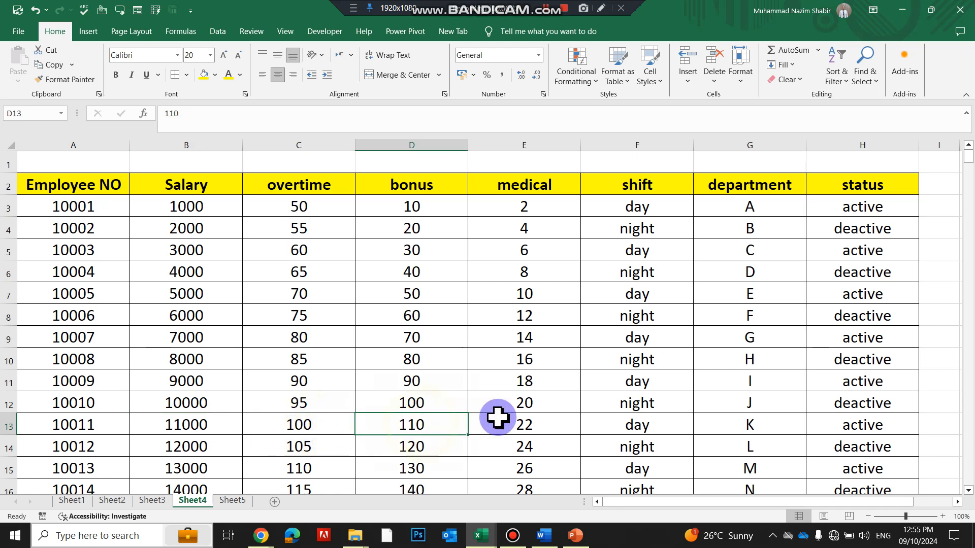
{"action": "left_click", "coordinate": [558, 424]}
{"action": "left_click", "coordinate": [853, 423]}
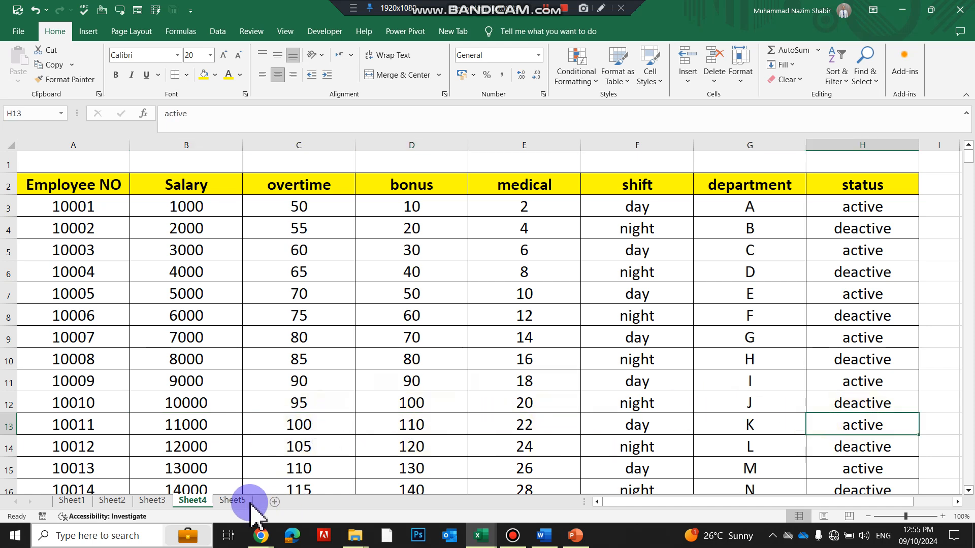
{"action": "left_click", "coordinate": [234, 501]}
{"action": "left_click_drag", "start_coordinate": [109, 216], "coordinate": [834, 217]}
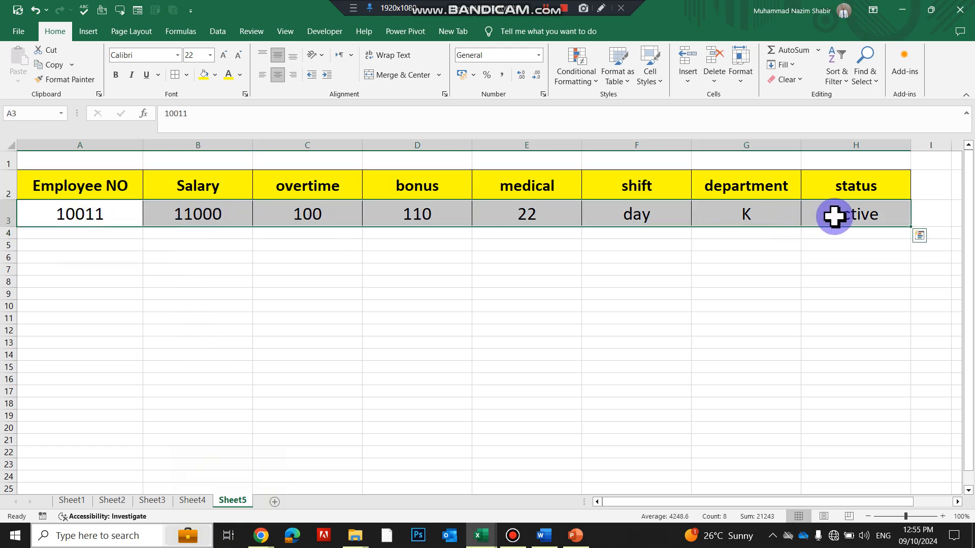
Test the lookup row by setting the employee number in A3 to 10001, 10005 and 10006 in turn.
{"action": "left_click", "coordinate": [77, 213]}
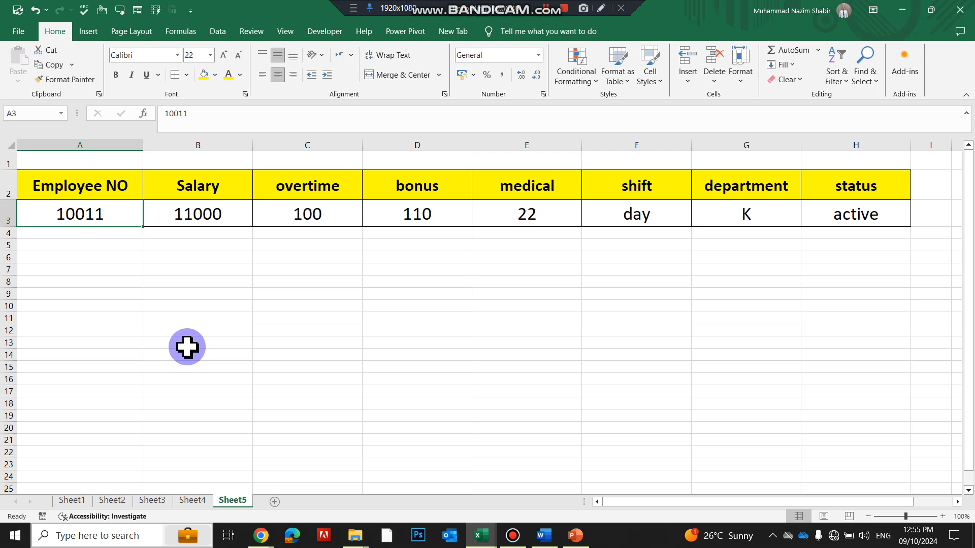
{"action": "type", "text": "1"}
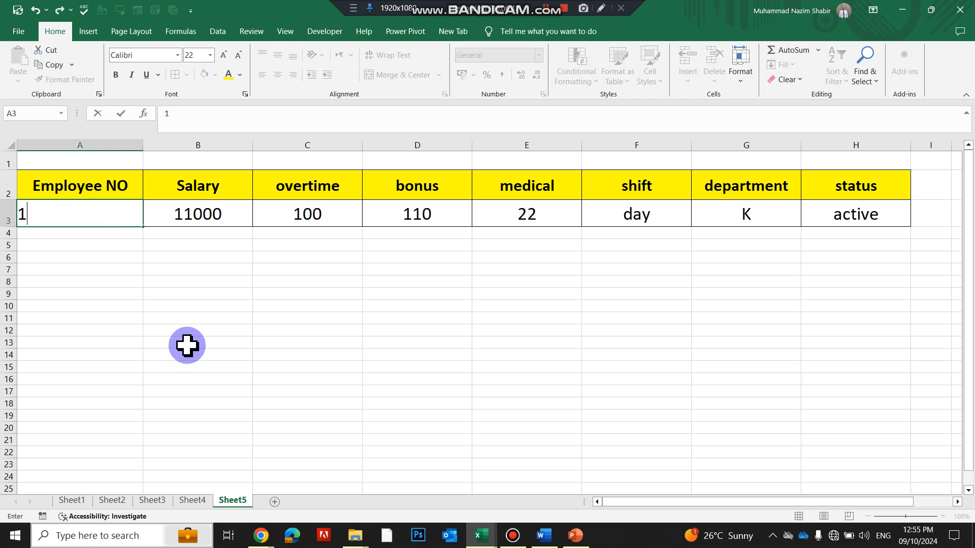
{"action": "type", "text": "0001"}
{"action": "key", "text": "Return"}
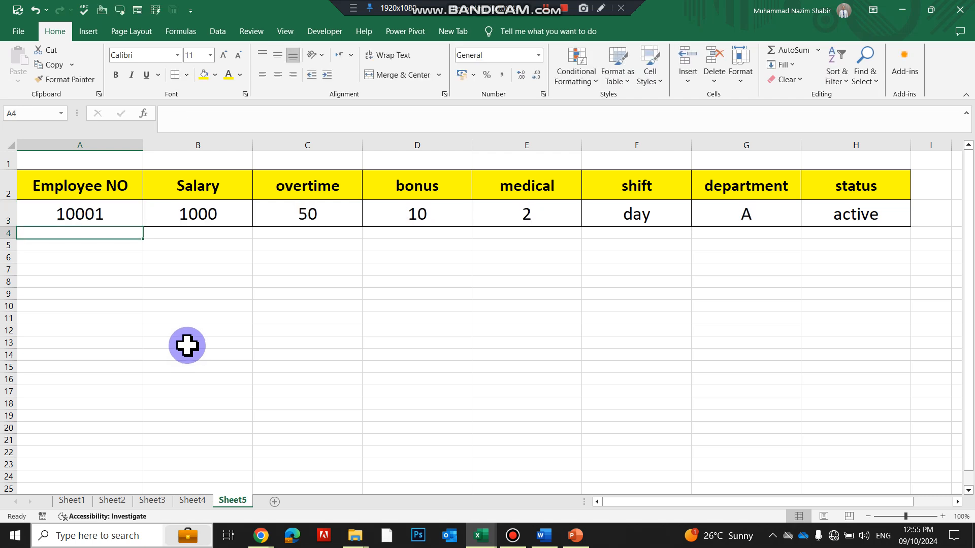
{"action": "key", "text": "Up"}
{"action": "type", "text": "10"}
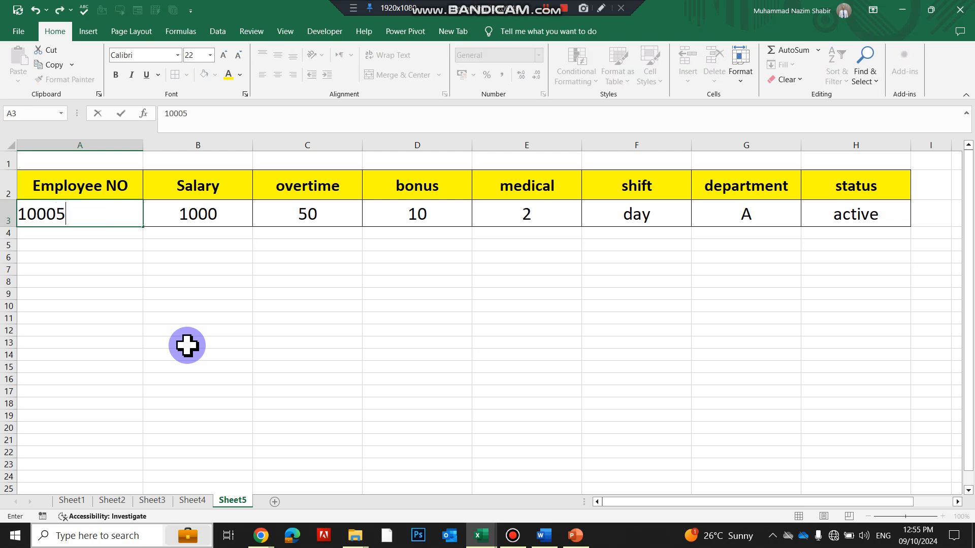
{"action": "key", "text": "Return"}
{"action": "type", "text": "1000"}
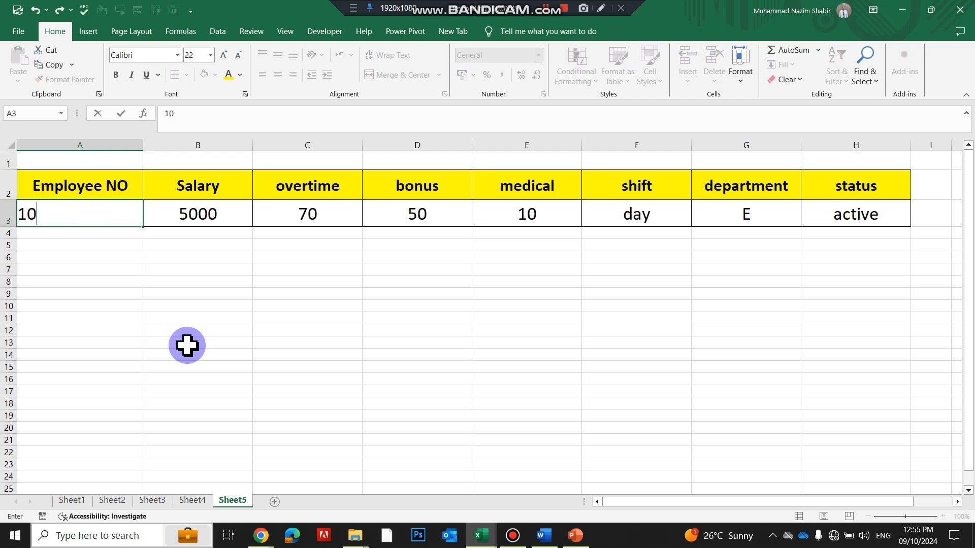
{"action": "key", "text": "Return"}
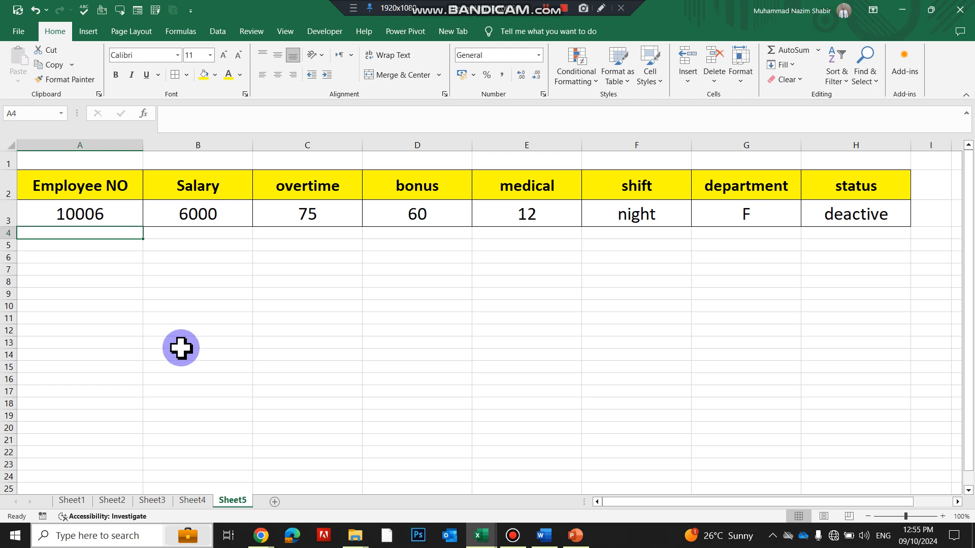
Review the VLOOKUP and MATCH arguments in the Salary and overtime formulas in B3 and C3, leaving them unchanged.
{"action": "double_click", "coordinate": [219, 217]}
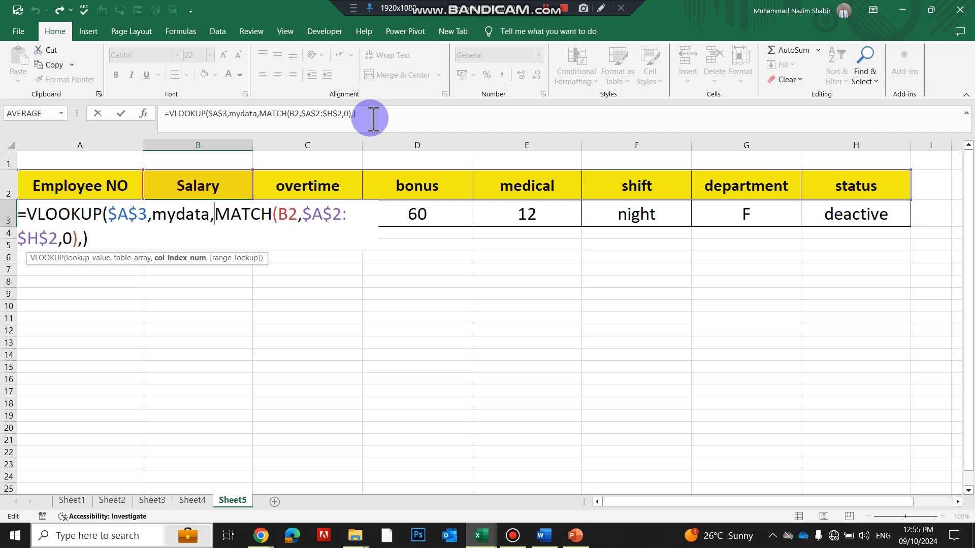
{"action": "key", "text": "Escape"}
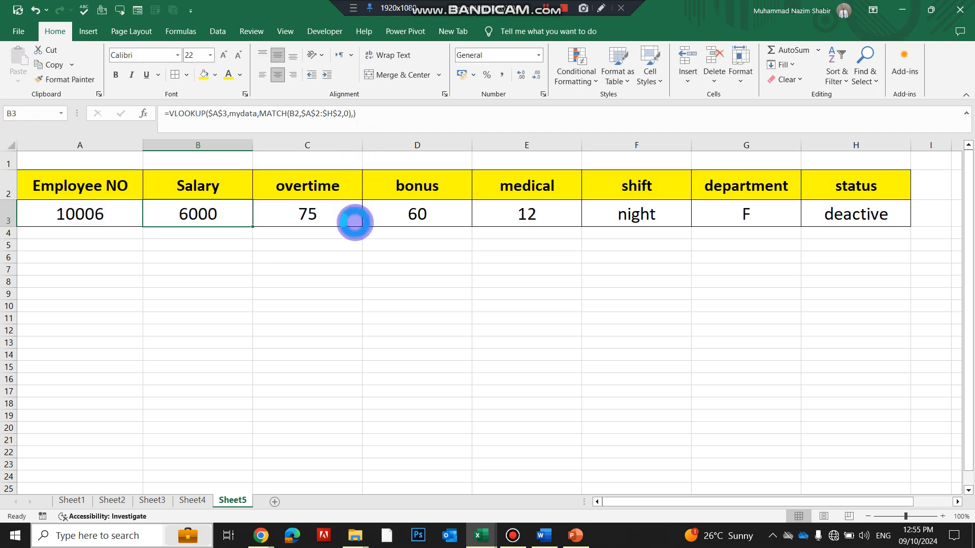
{"action": "scroll", "coordinate": [354, 252], "scroll_direction": "up", "scroll_amount": 4}
{"action": "double_click", "coordinate": [314, 274]}
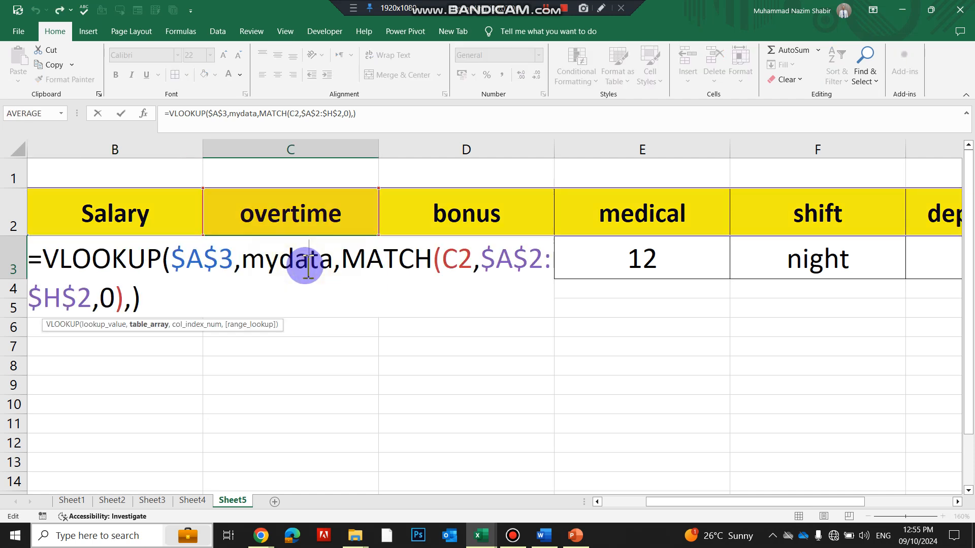
{"action": "left_click_drag", "start_coordinate": [668, 505], "coordinate": [592, 477]}
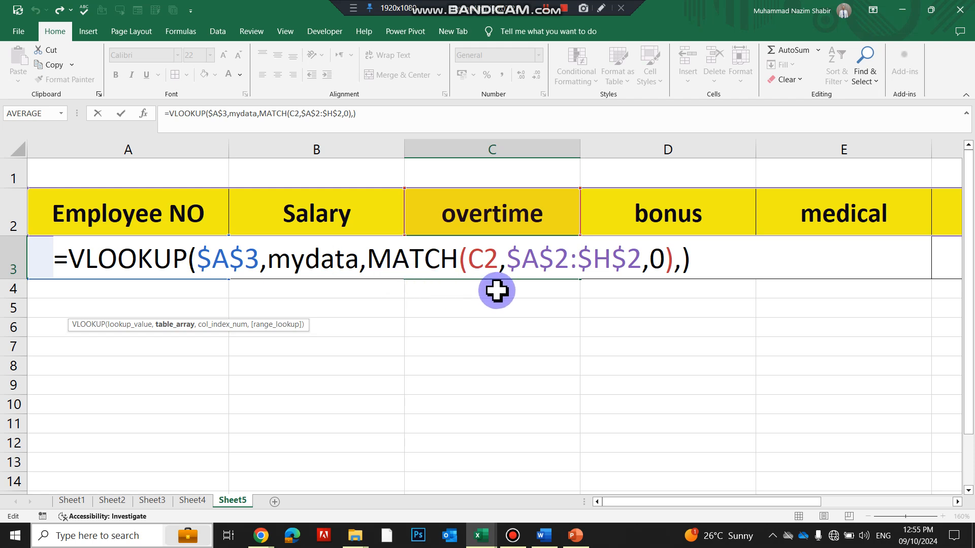
{"action": "left_click_drag", "start_coordinate": [521, 272], "coordinate": [617, 268]}
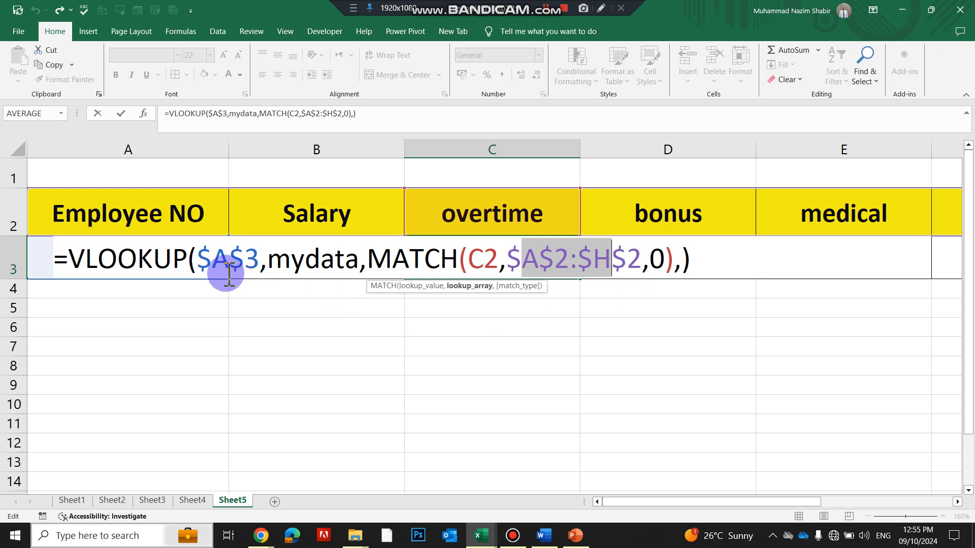
{"action": "left_click_drag", "start_coordinate": [210, 270], "coordinate": [335, 274]}
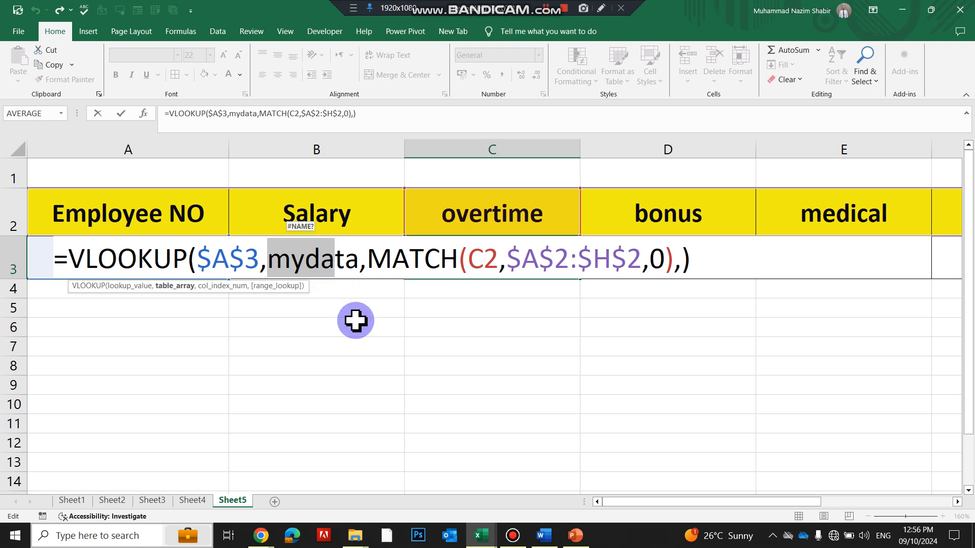
{"action": "key", "text": "Return"}
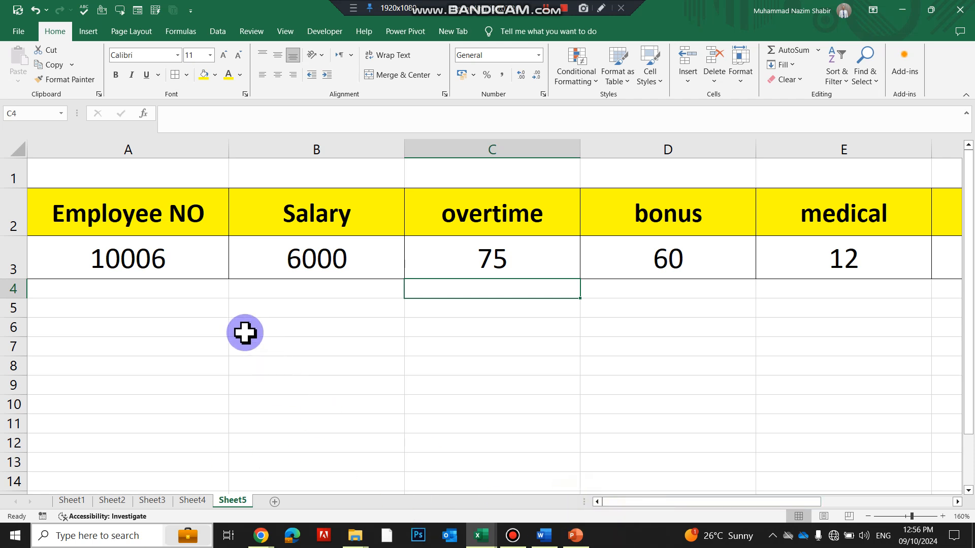
Set the employee number in A3 to 10011 and show the source data in Sheet4.
{"action": "left_click", "coordinate": [206, 263]}
{"action": "type", "text": "1000"}
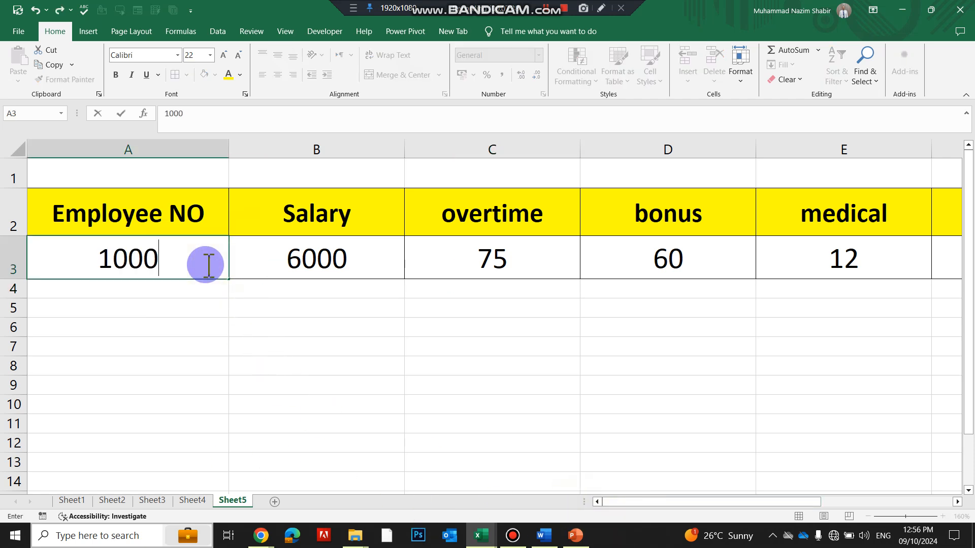
{"action": "key", "text": "BackSpace"}
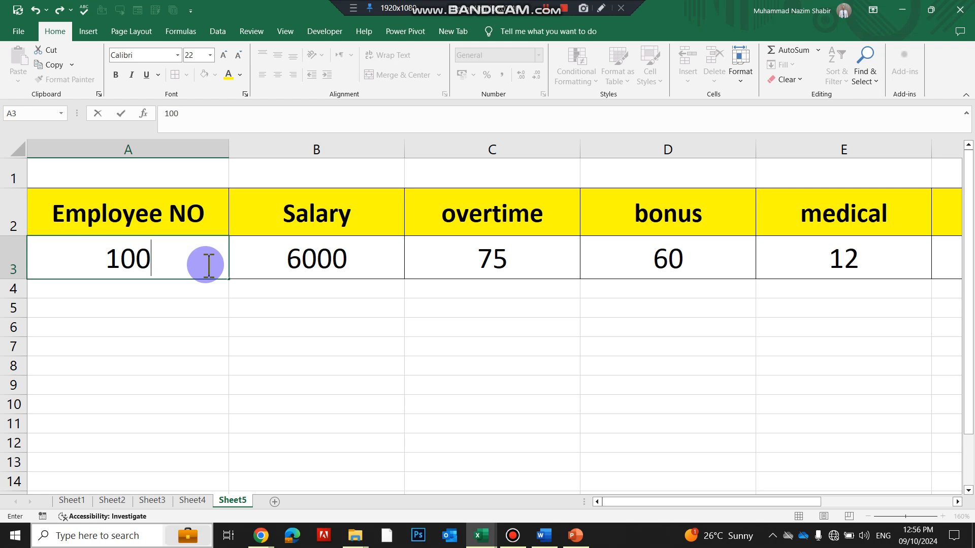
{"action": "type", "text": "11"}
{"action": "key", "text": "Return"}
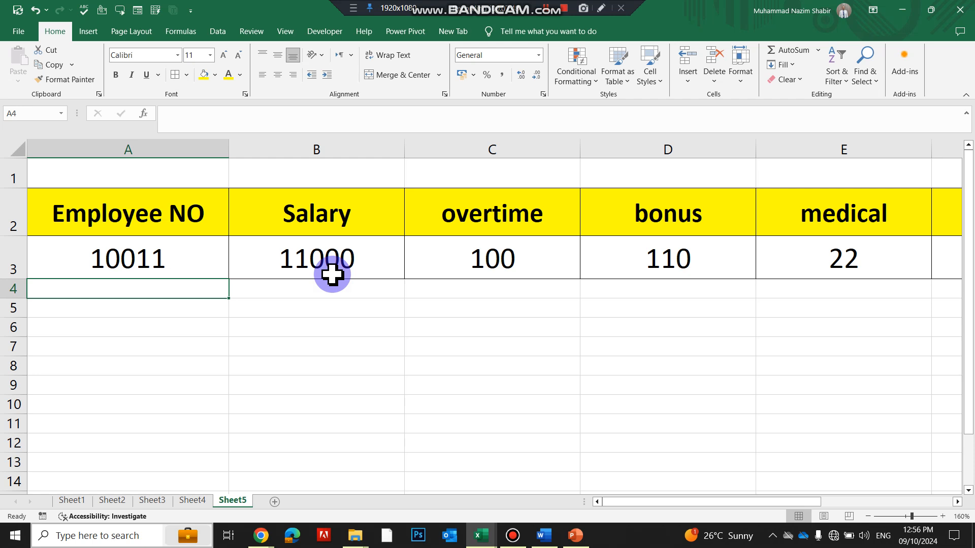
{"action": "scroll", "coordinate": [332, 274], "scroll_direction": "down", "scroll_amount": 3}
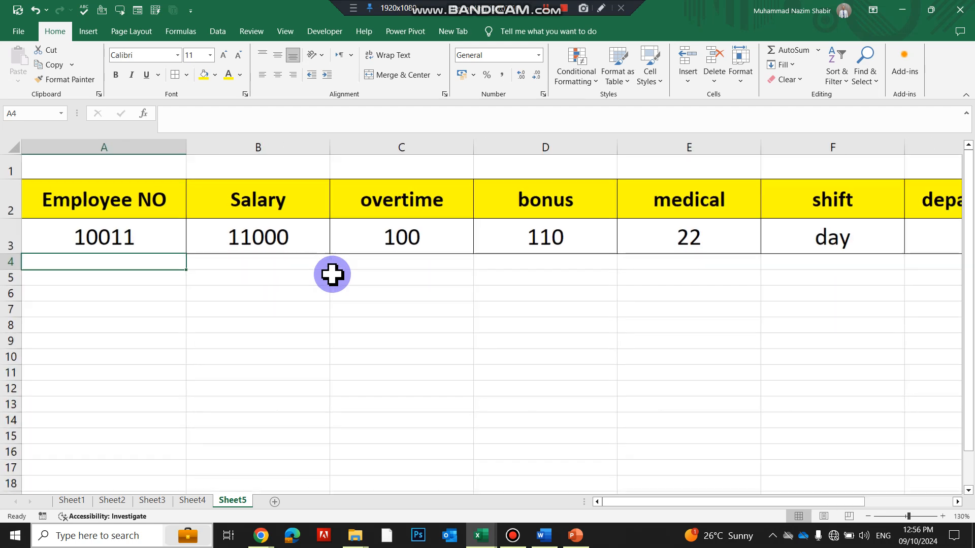
{"action": "scroll", "coordinate": [332, 274], "scroll_direction": "down", "scroll_amount": 1}
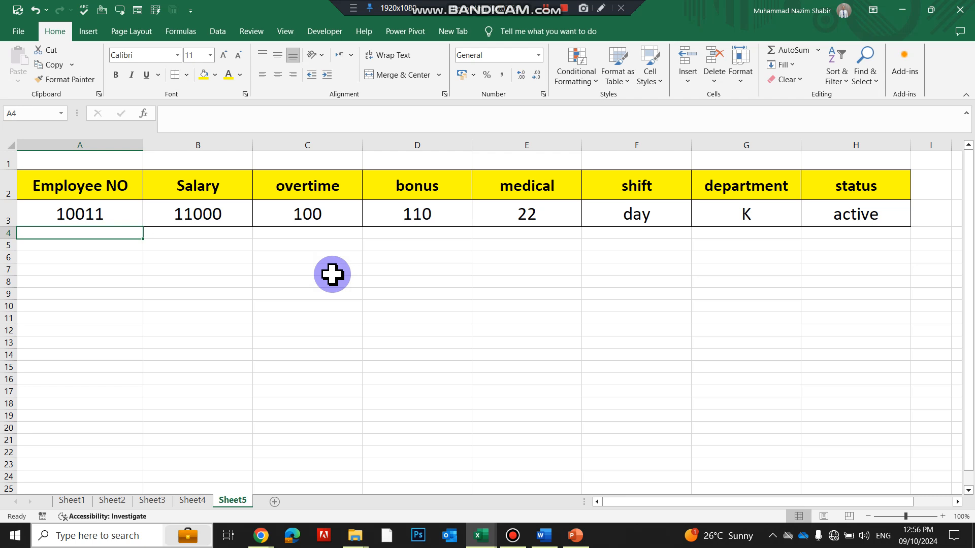
{"action": "left_click", "coordinate": [193, 501]}
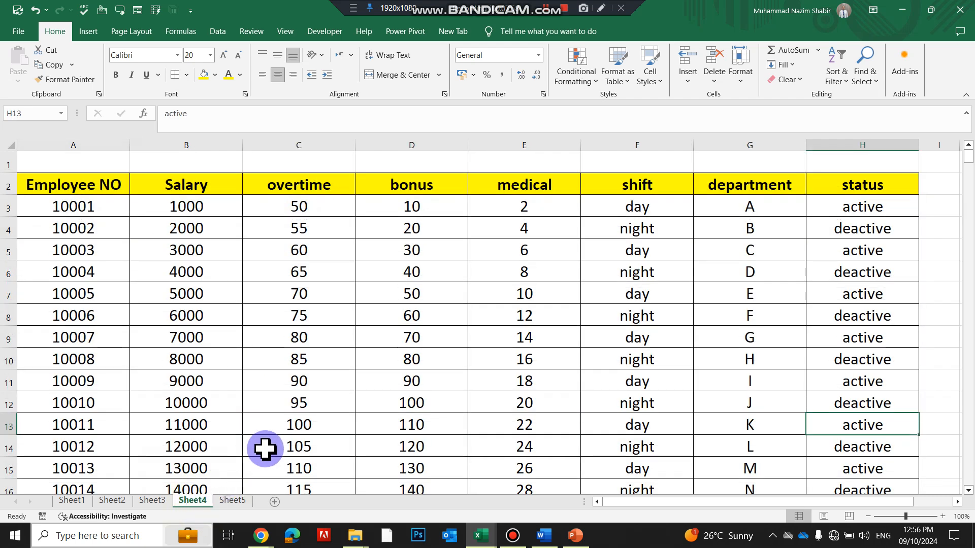